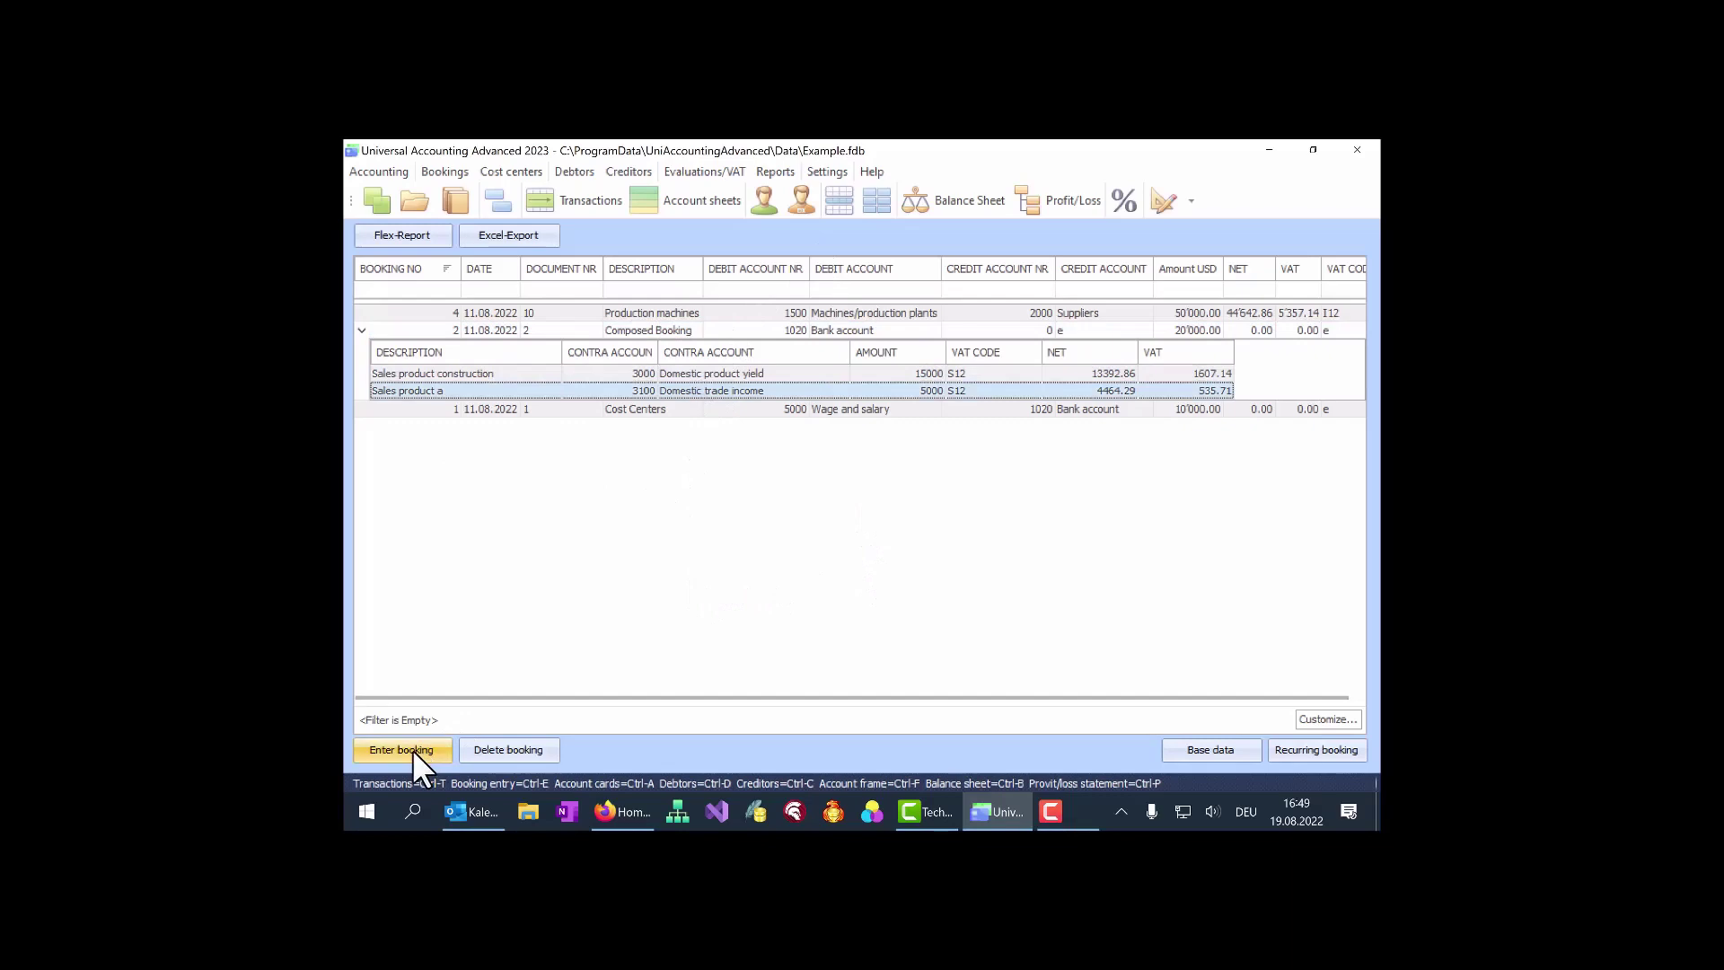
- Start a new composed transaction and set its document number to 20
left_click(412, 749)
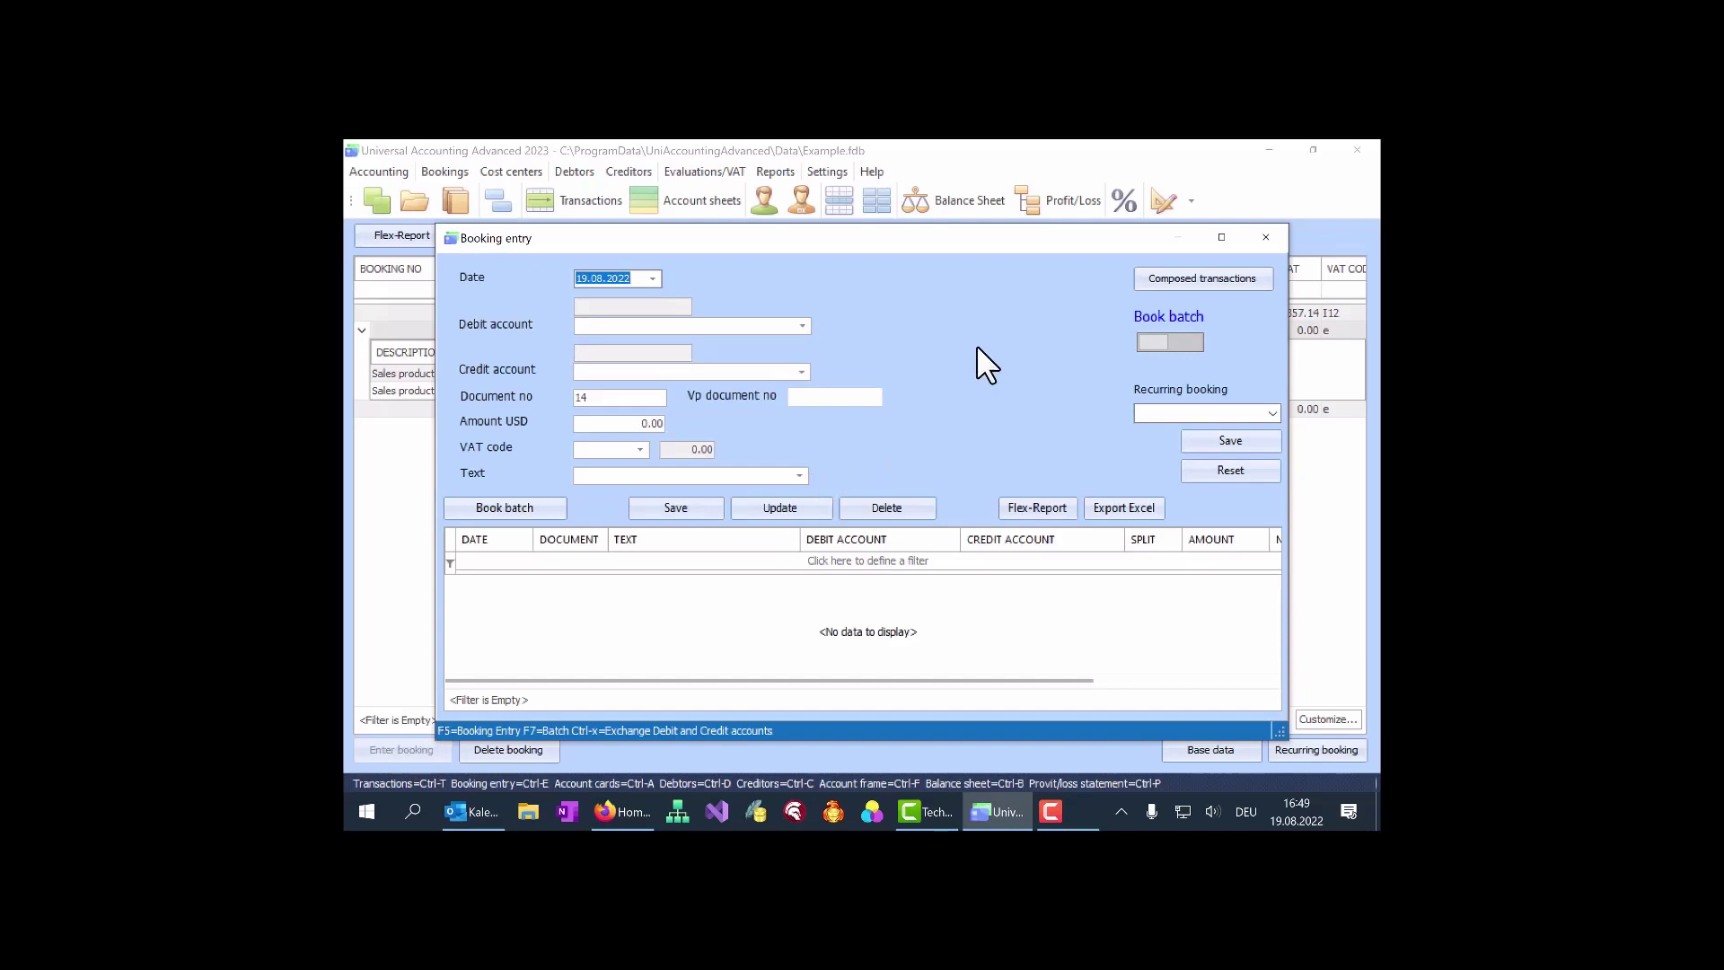
left_click(1181, 276)
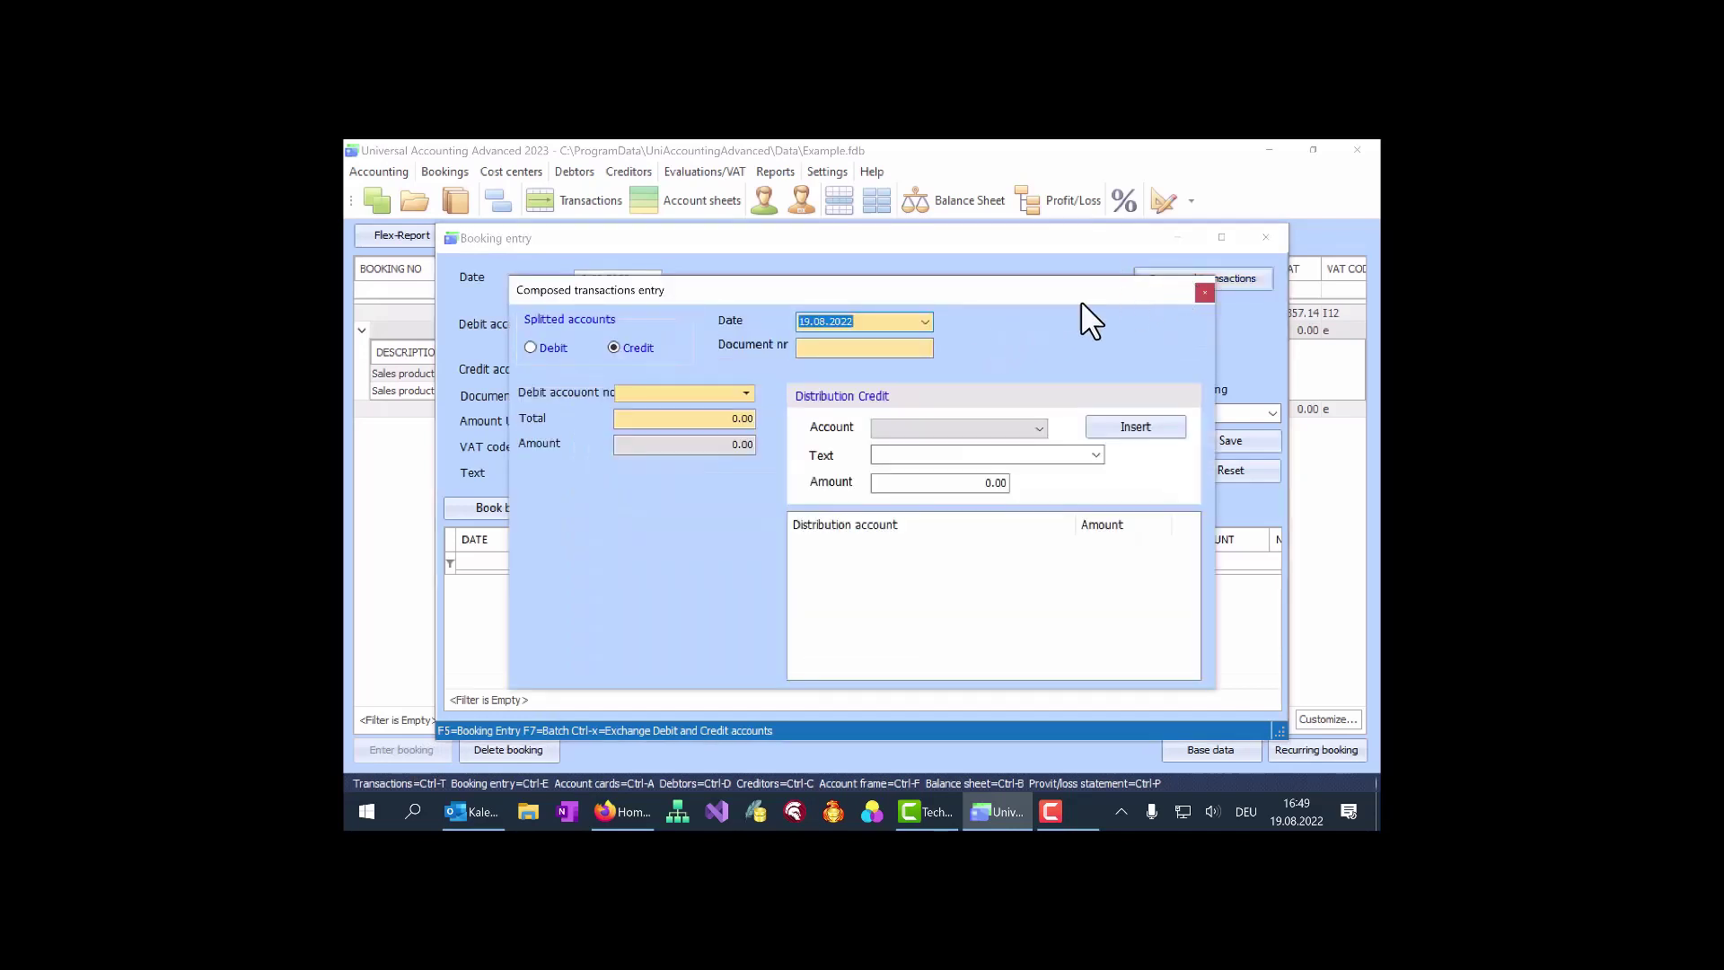
left_click(864, 349)
type("20")
left_click(745, 396)
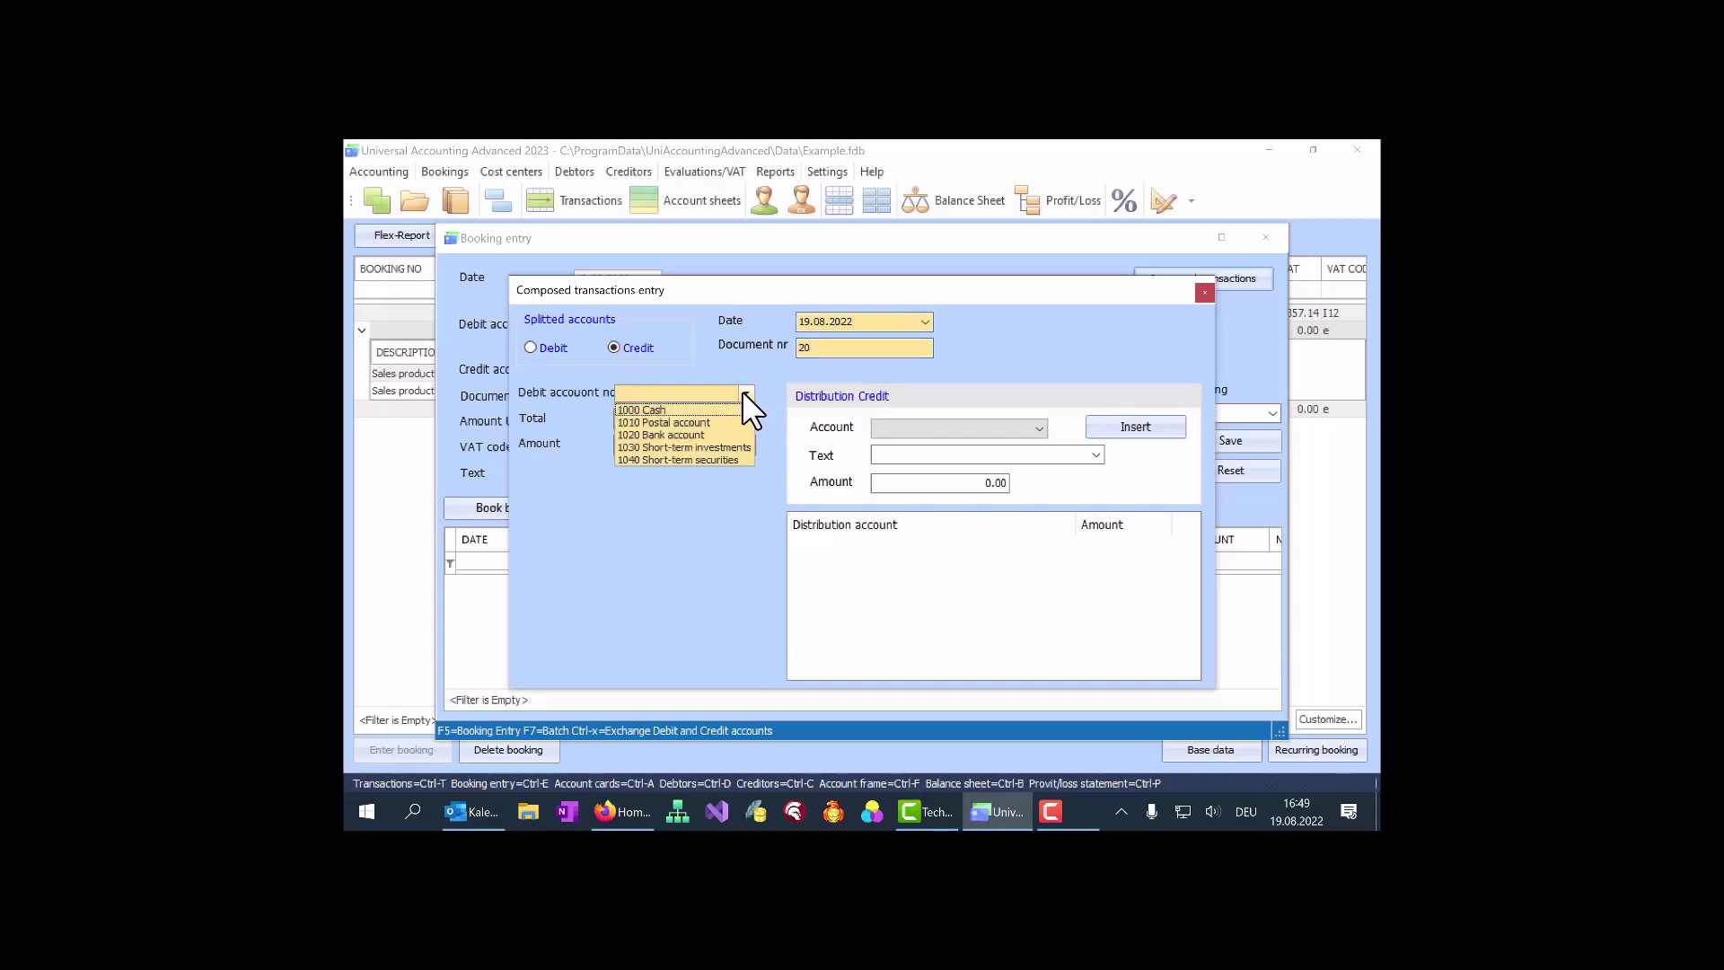
left_click(746, 395)
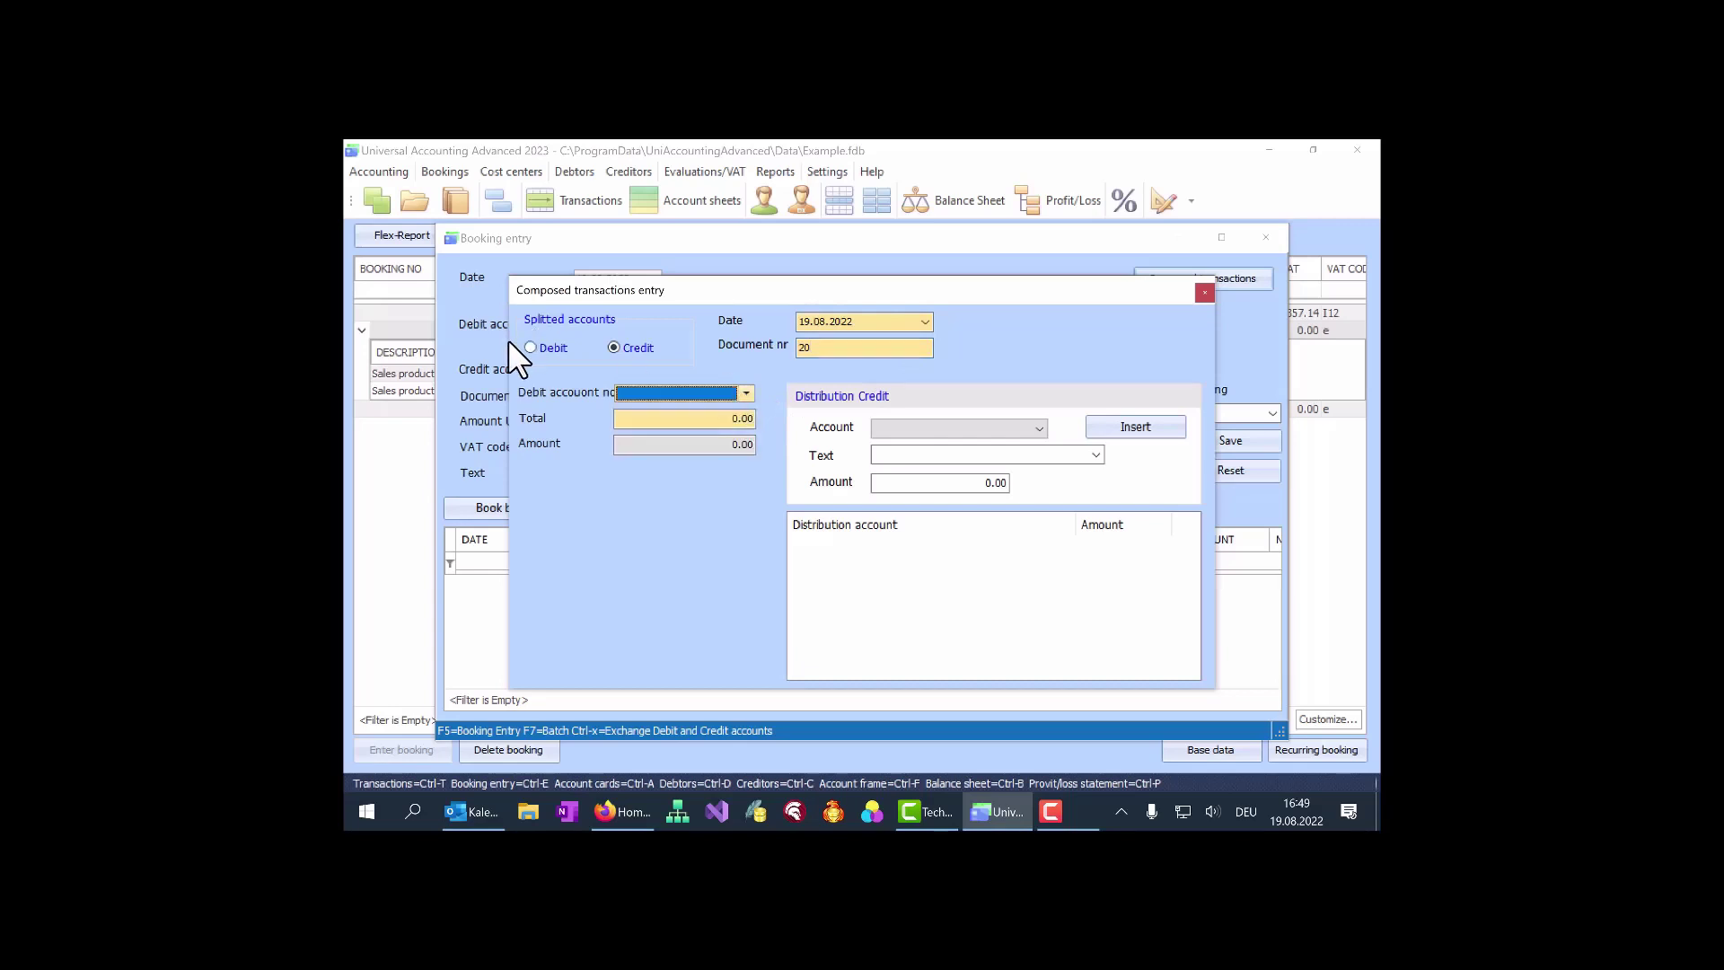
left_click(530, 343)
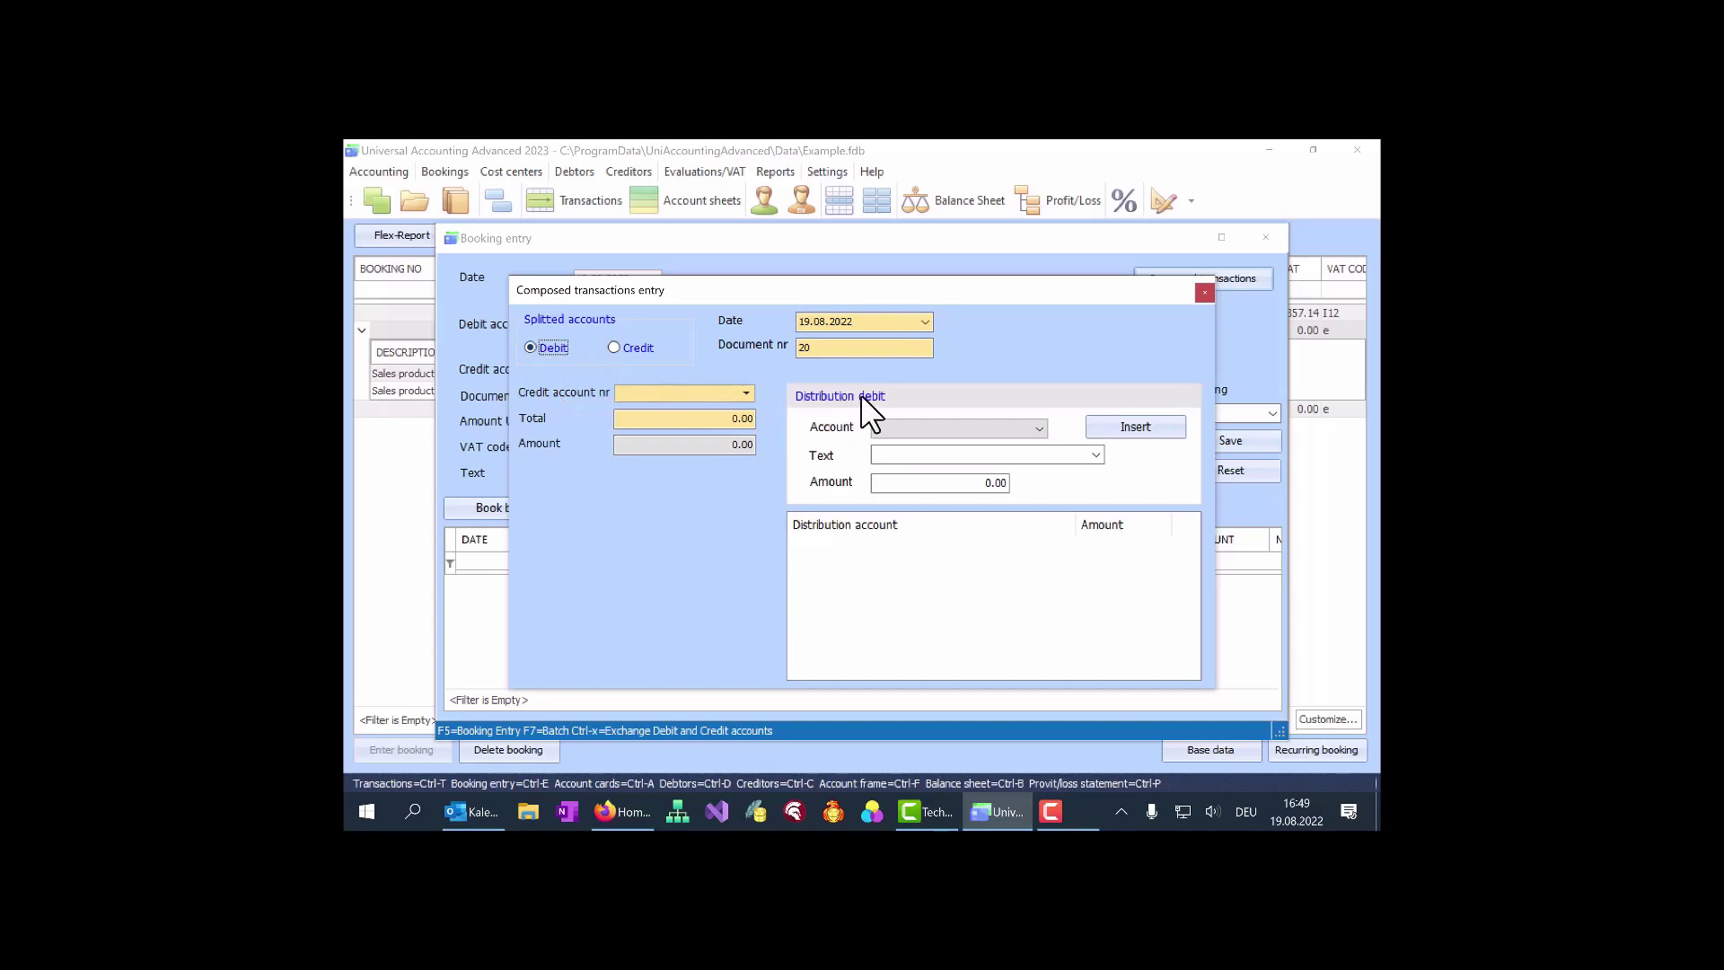
left_click(620, 344)
- Set the composed transaction's debit account to 1020 Bank account and its total to 10000
left_click(746, 392)
left_click(716, 433)
left_click(724, 422)
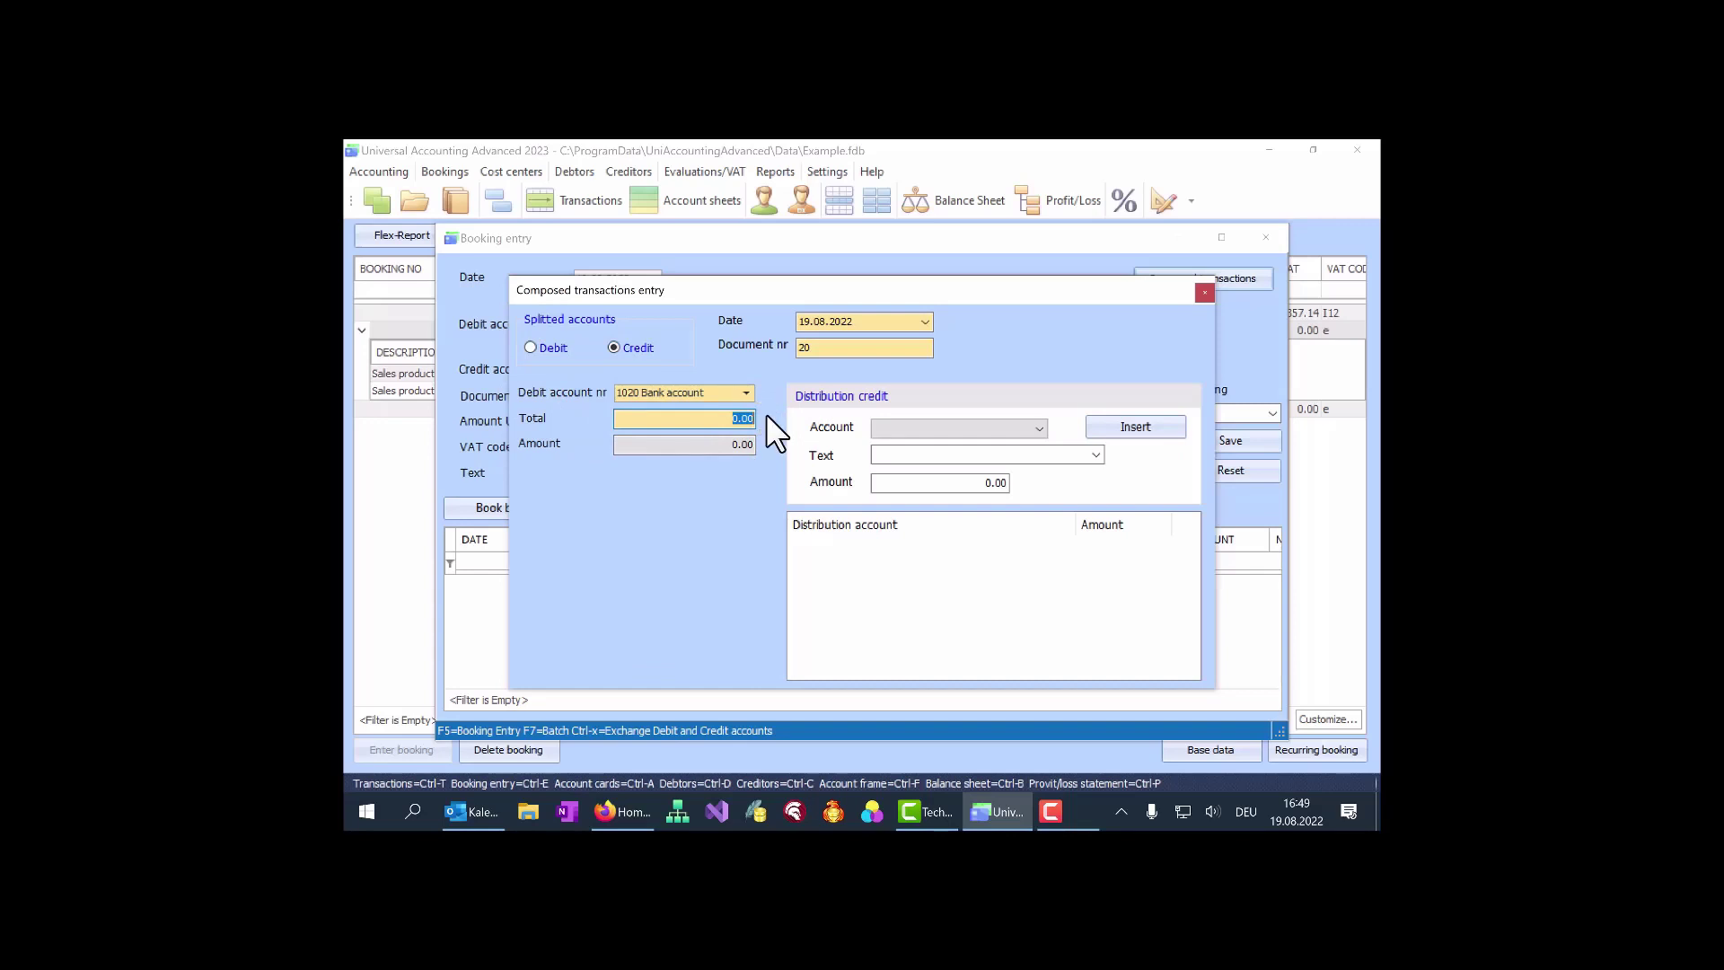
type("10000")
- Insert a credit distribution line for account 3000 Domestic product yield with text Materials and amount 4000
left_click(1002, 428)
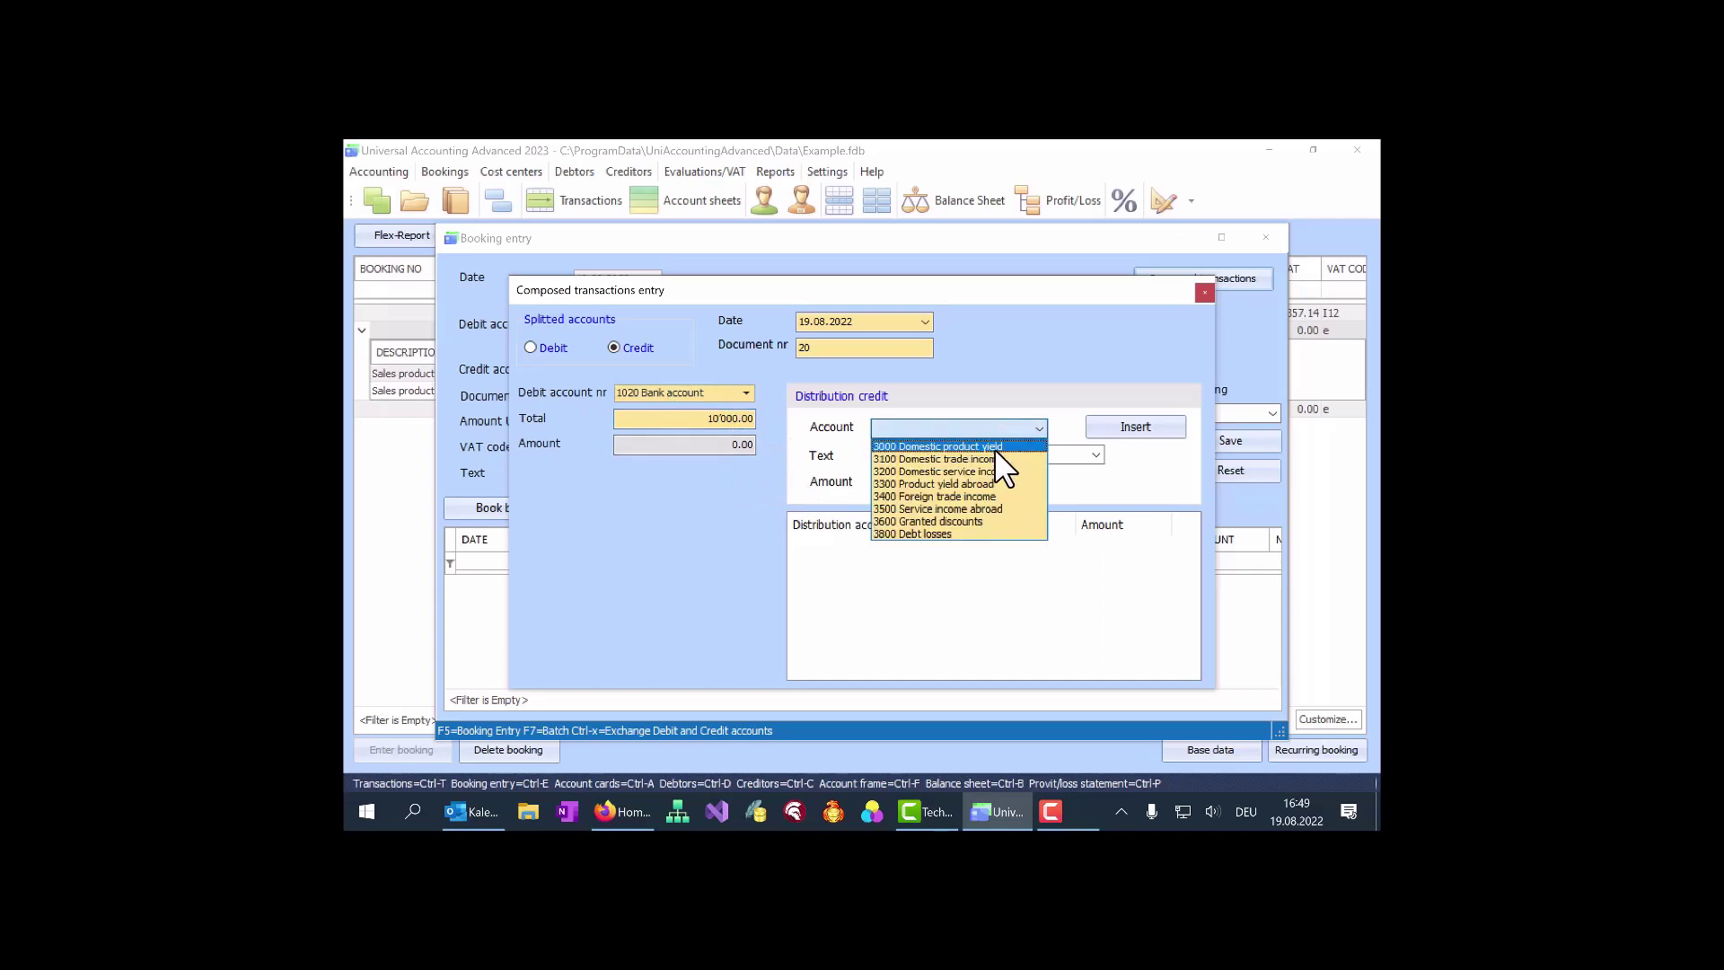
left_click(995, 449)
left_click(1064, 455)
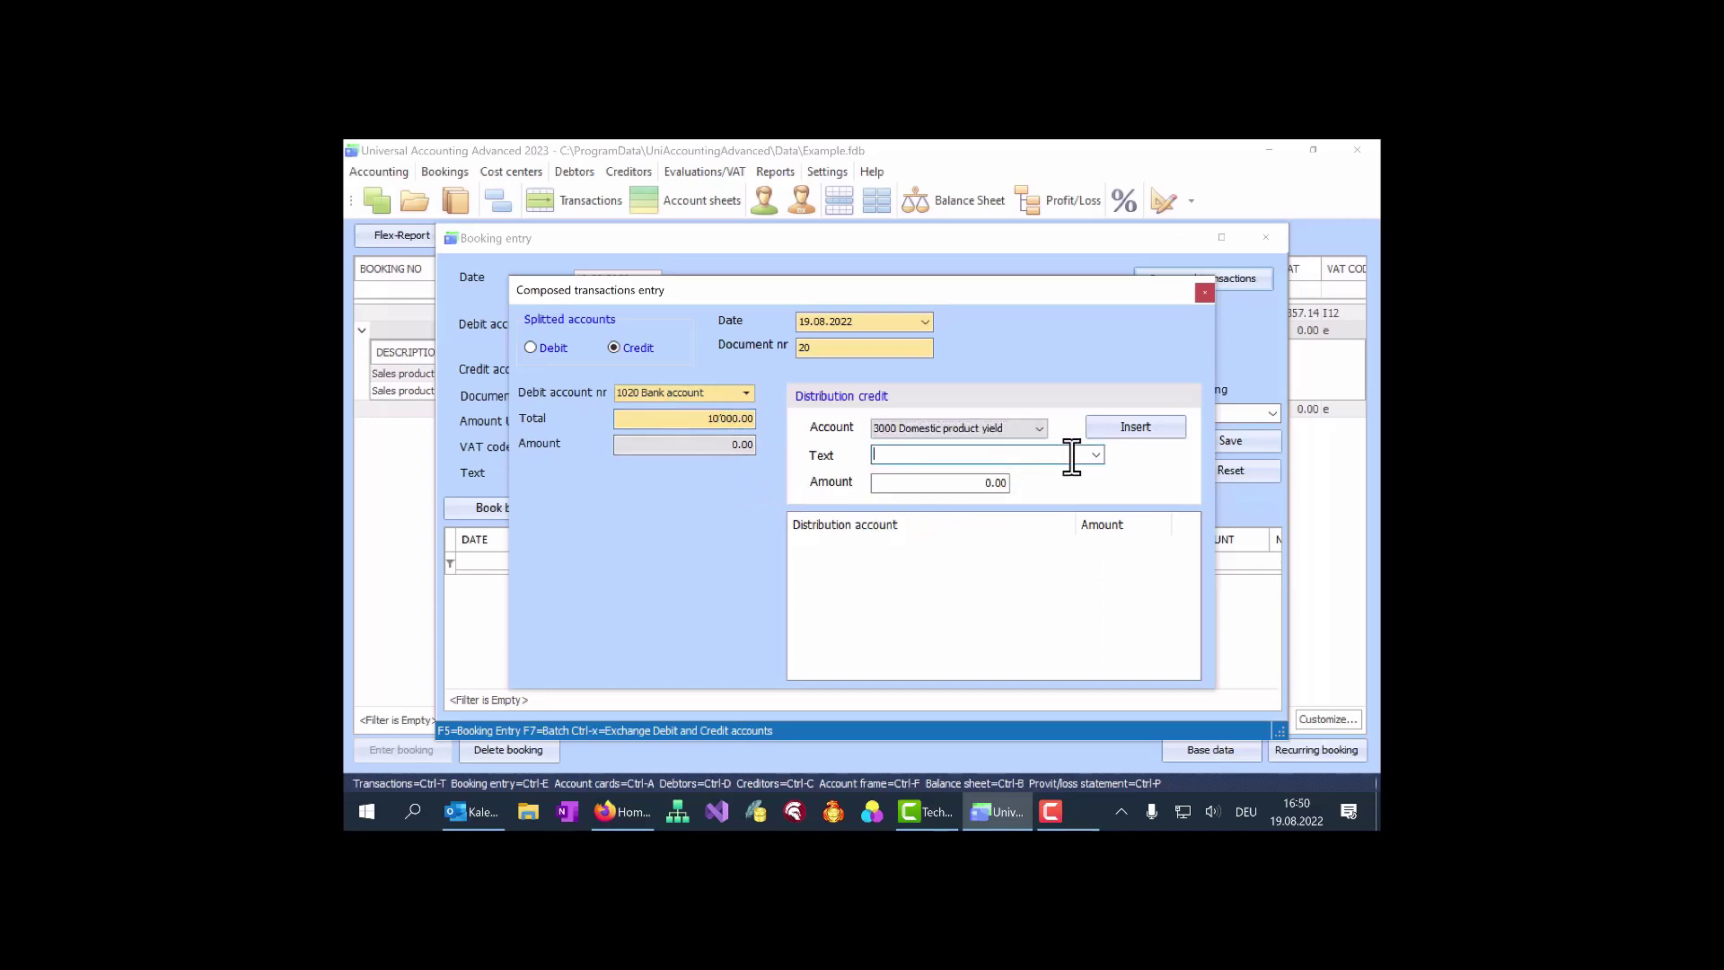
type("Materials")
key("Tab")
type("4000")
key("Return")
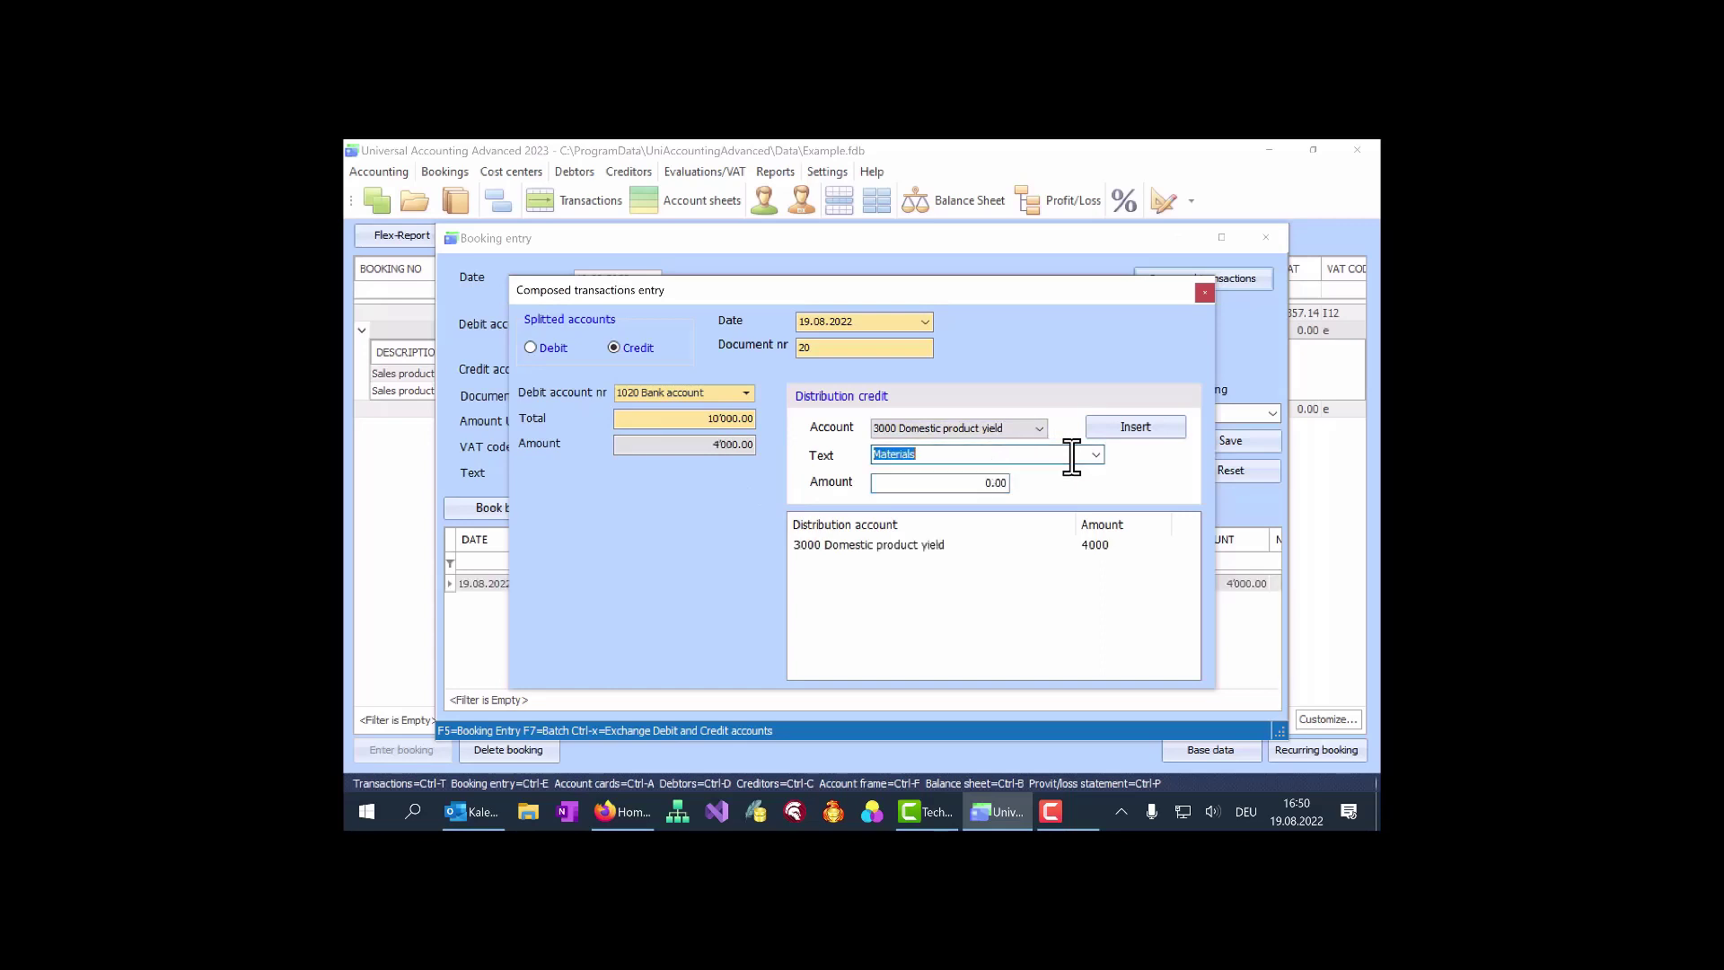
- Insert a second credit distribution line for account 3200 Domestic service income with text Support and the remaining amount of 6000
left_click(1039, 429)
left_click(1015, 467)
key("Tab")
type("Support")
key("Tab")
key("Return")
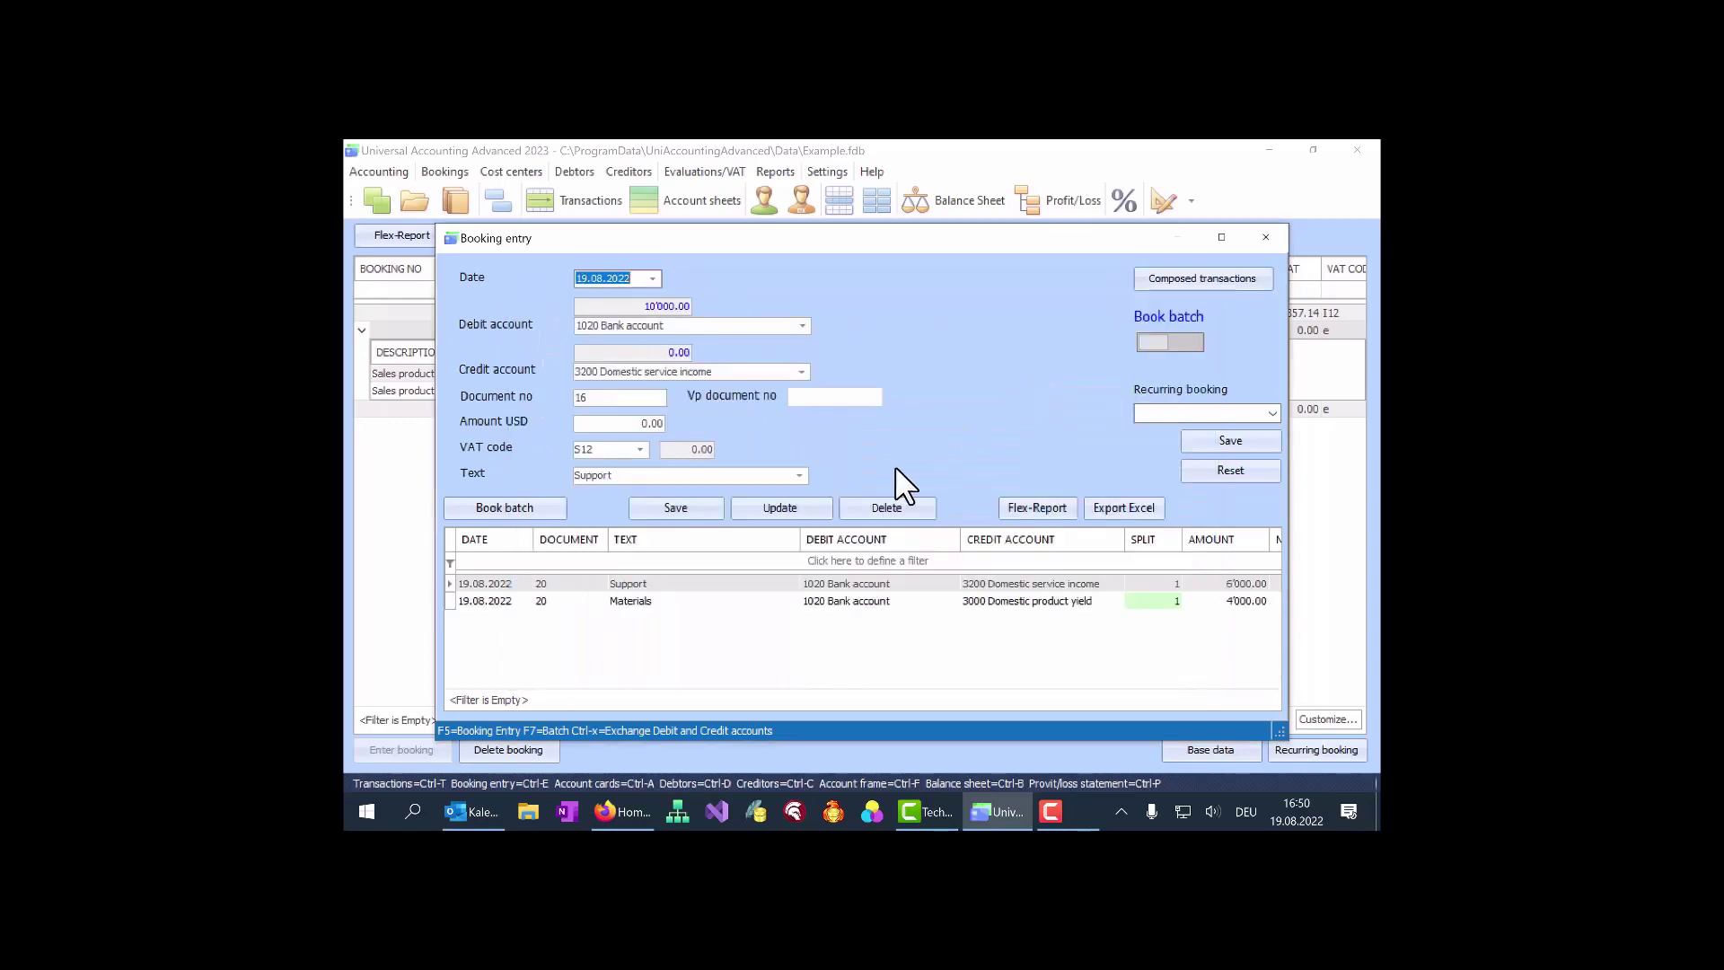
- Book the batch containing the Support and Materials lines and leave booking entry
left_click(775, 680)
mouse_move(774, 680)
left_mouse_down()
mouse_move(970, 680)
mouse_move(765, 680)
left_mouse_up()
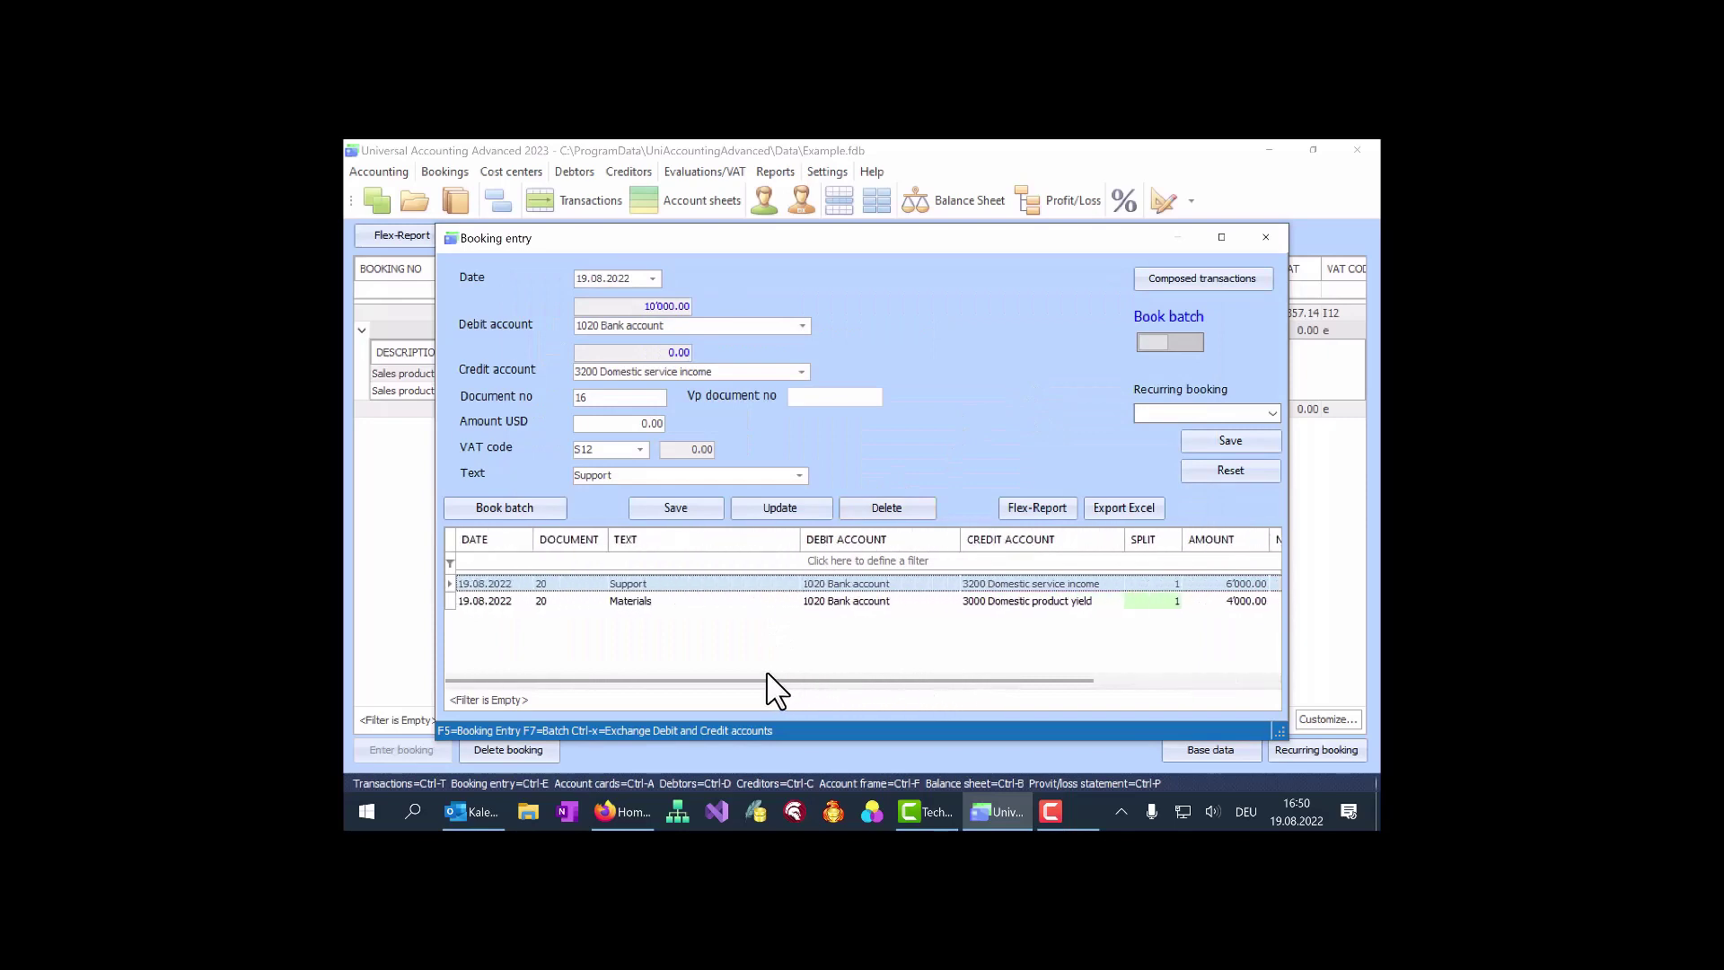
left_click(500, 510)
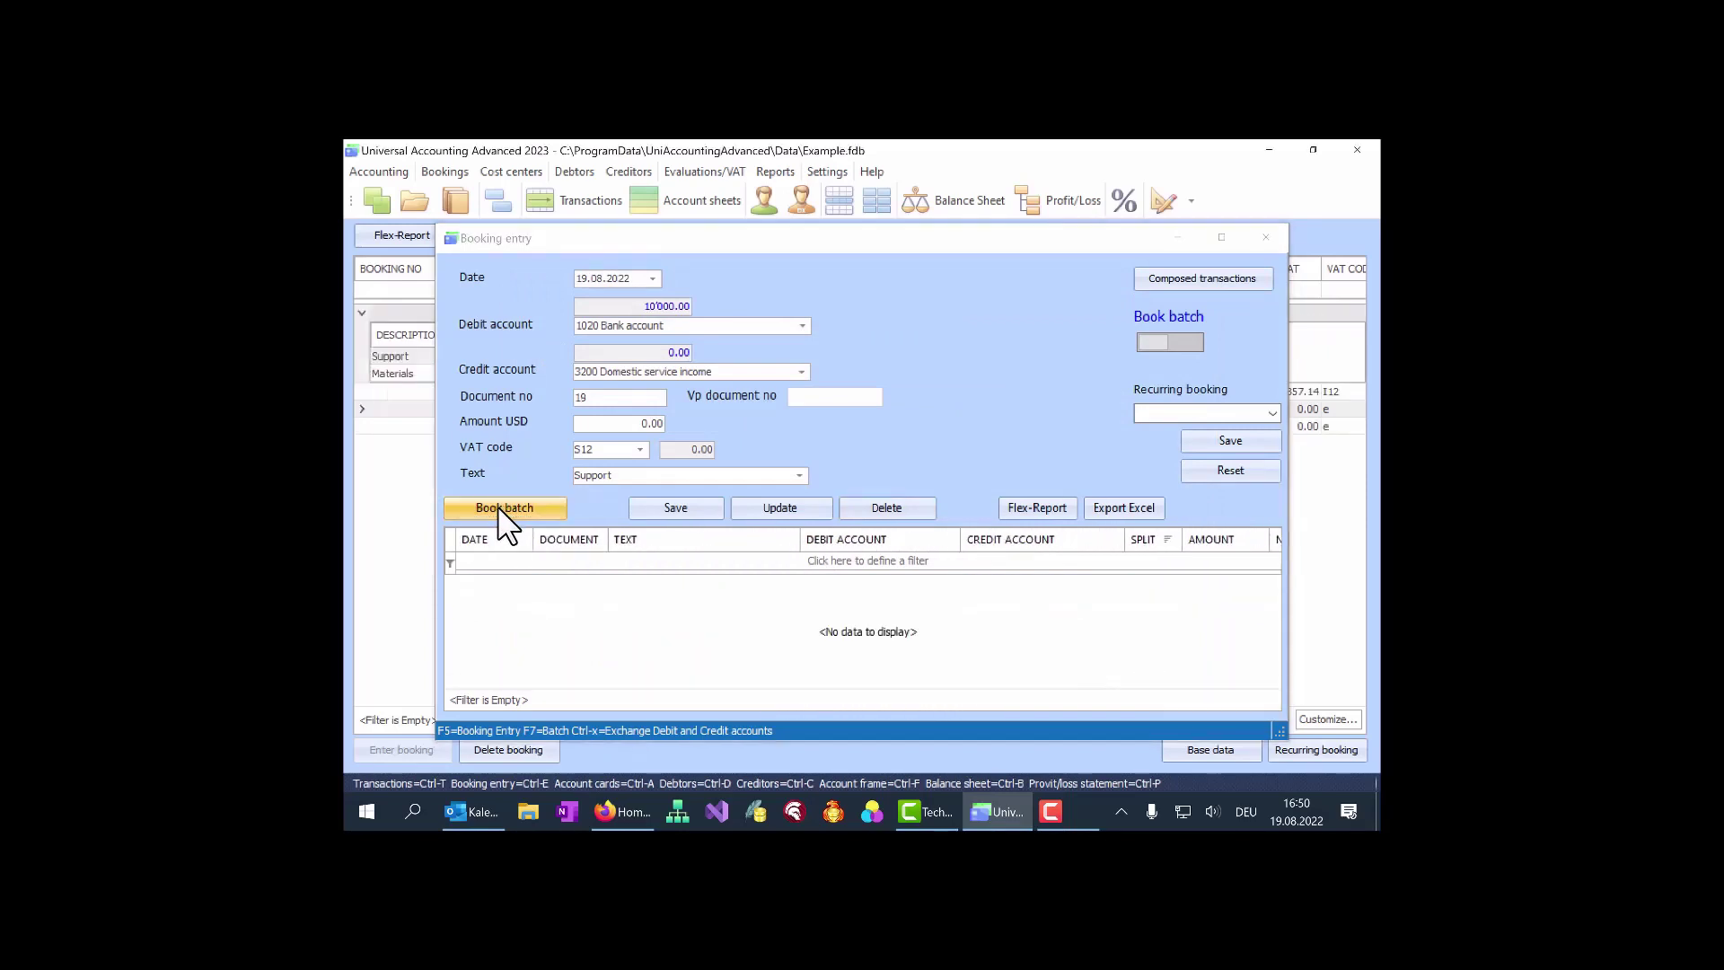
left_click(1205, 280)
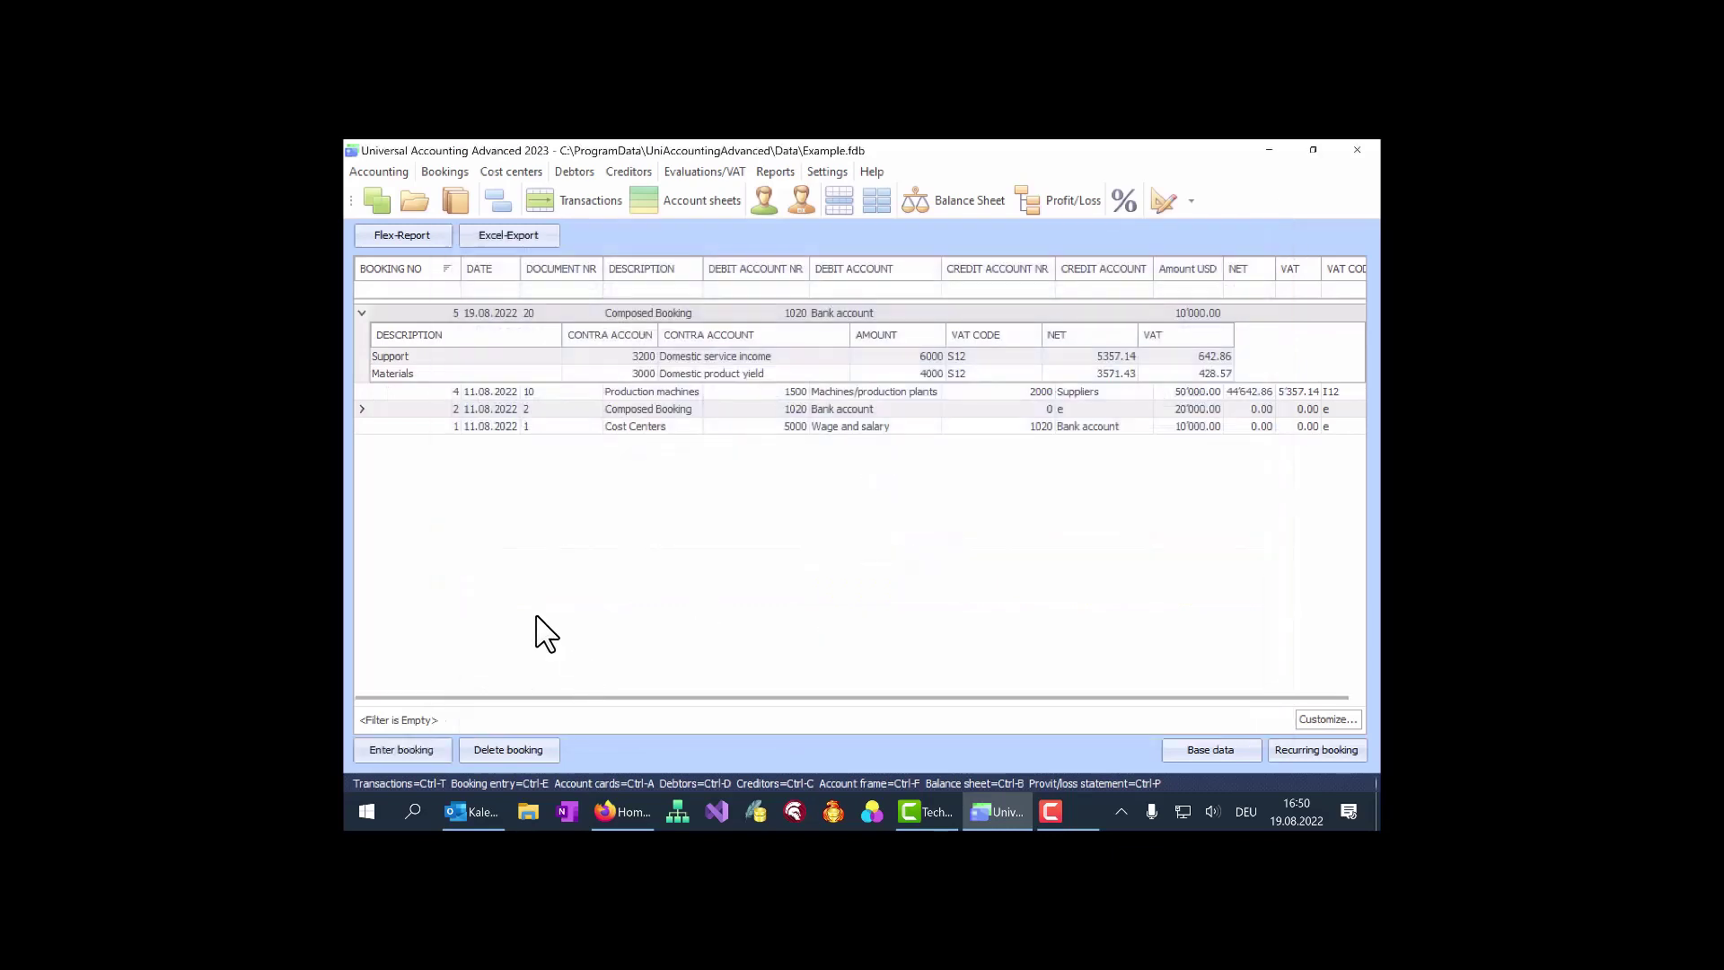
- Review the new composed booking with document number 20 and its Support and Materials lines in the transactions list
left_click(397, 314)
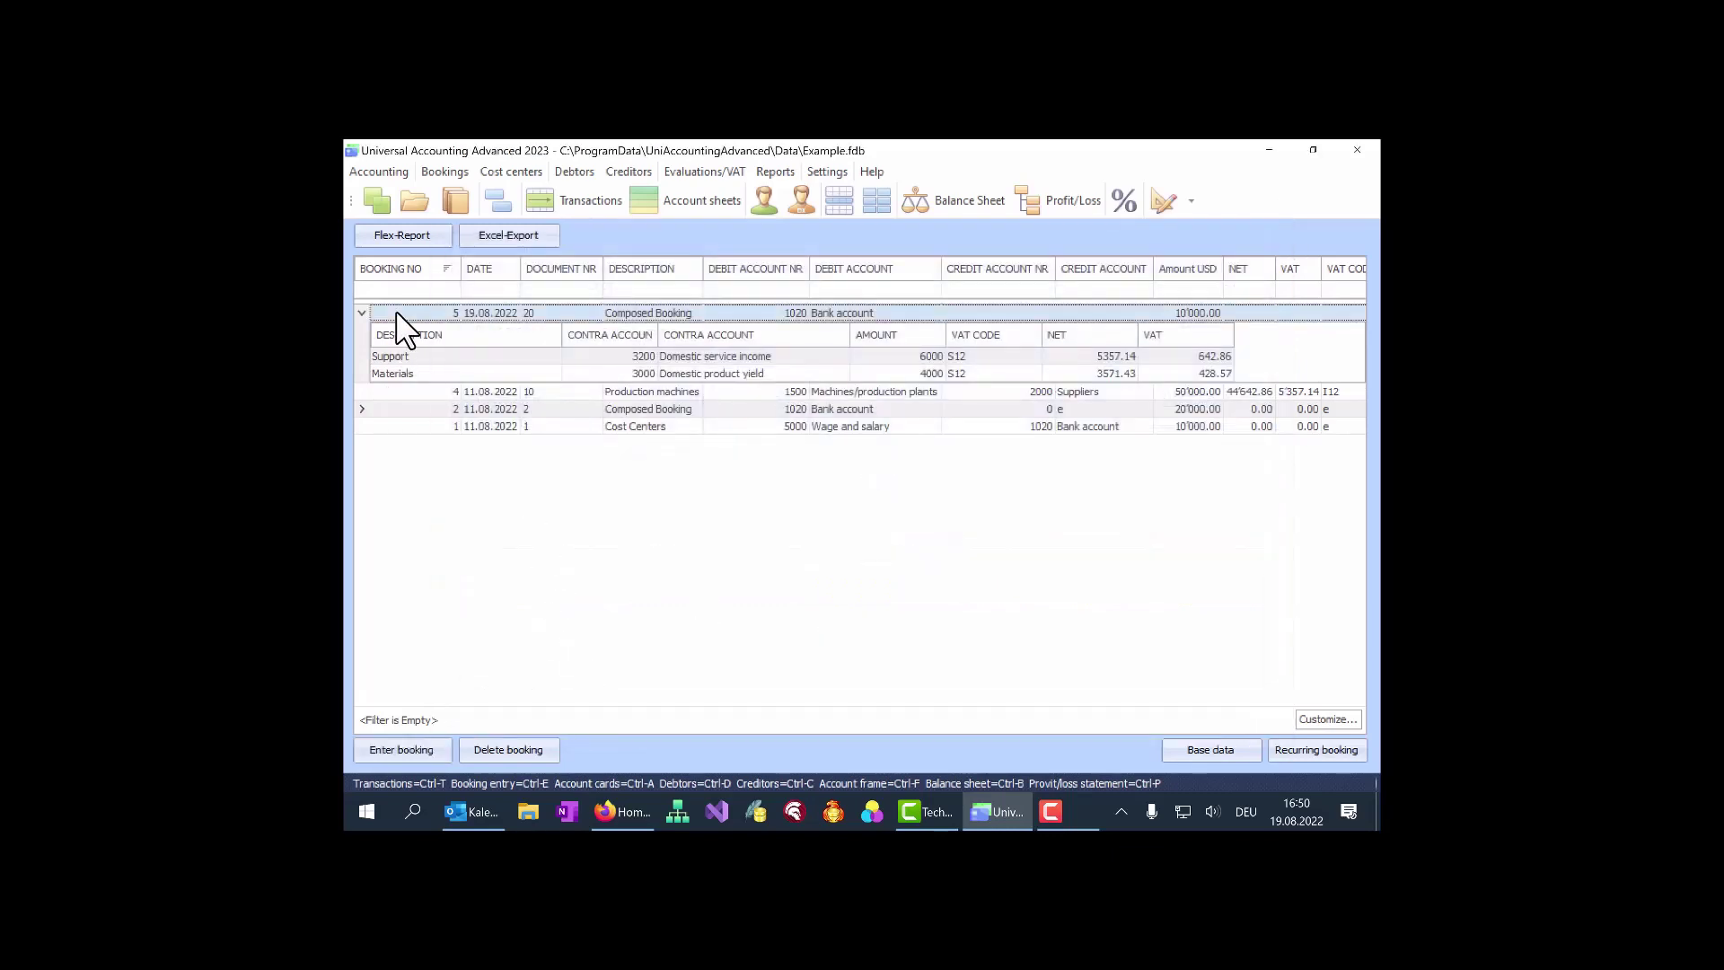
left_click(681, 360)
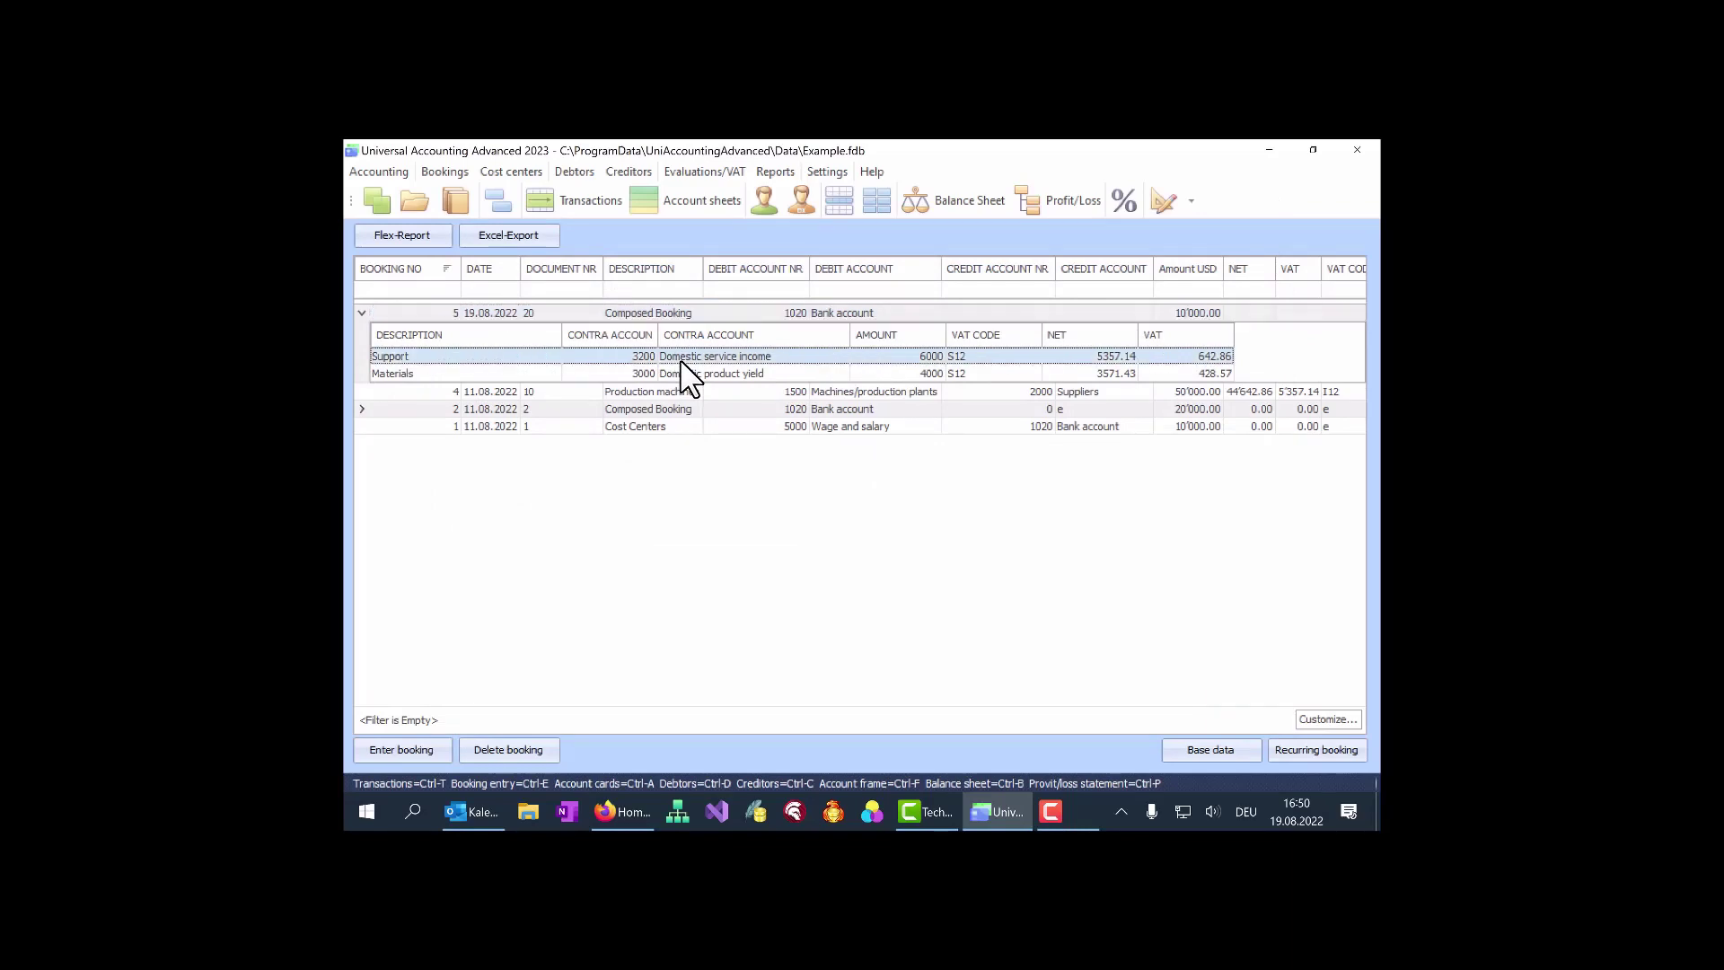
left_click(680, 375)
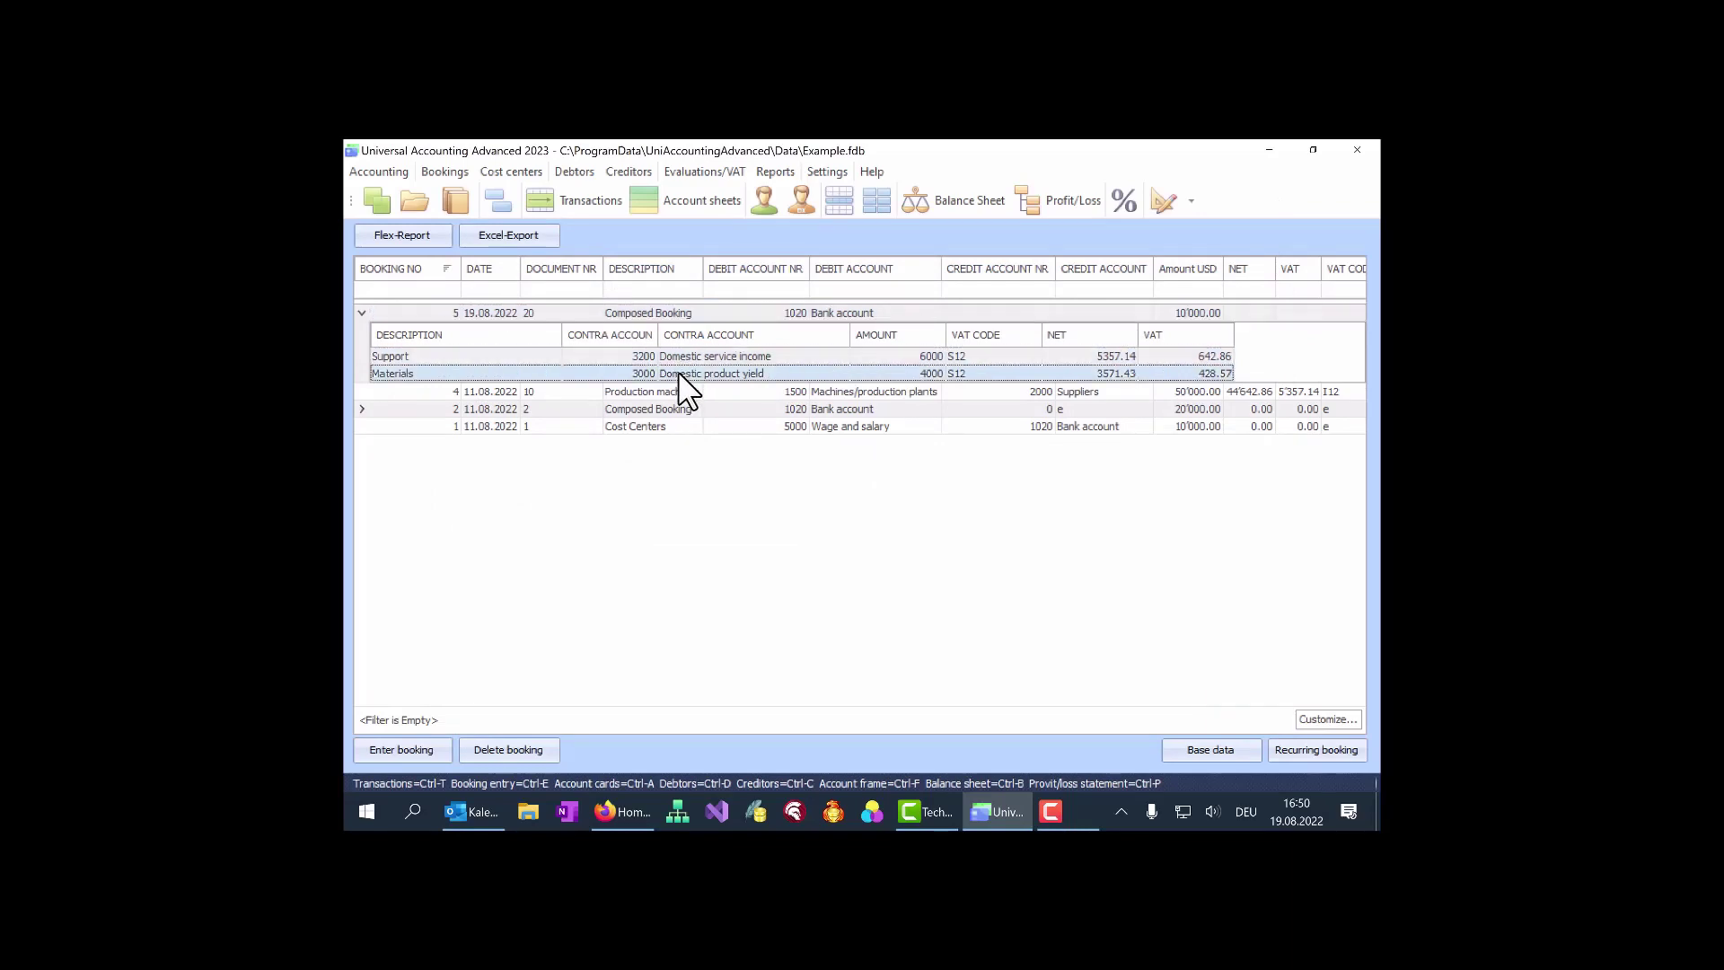
- Search the account sheets for document number 20 and review the Bank account, VAT and Domestic product yield postings
left_click(716, 212)
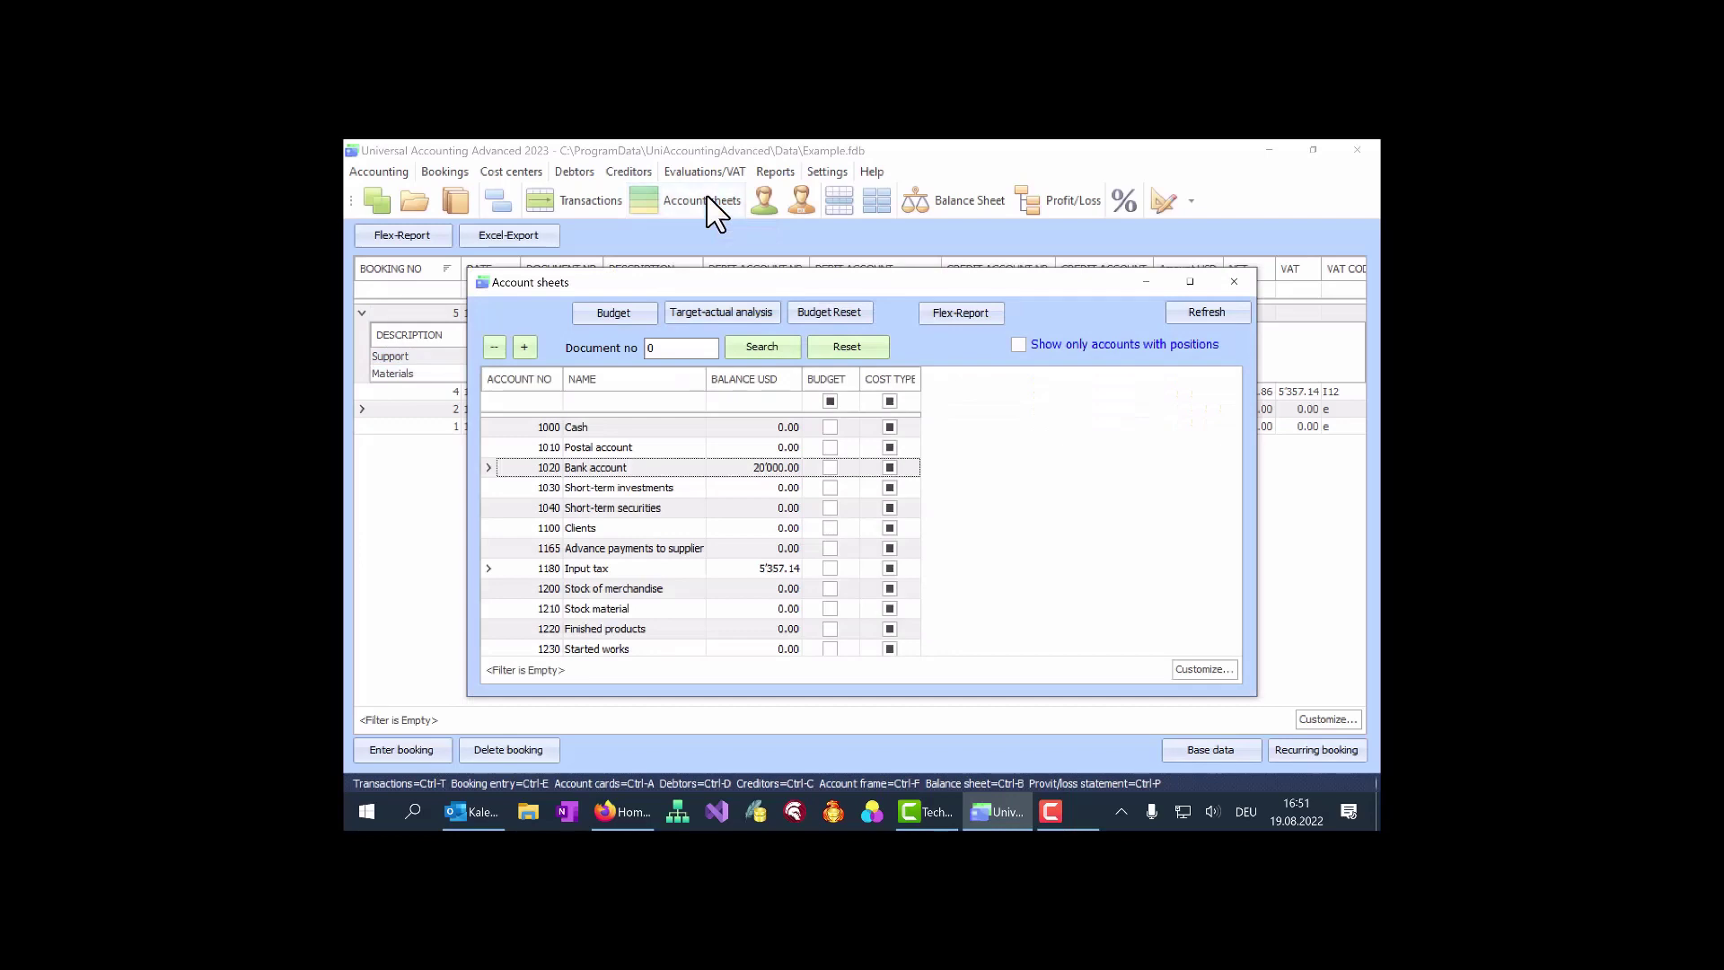
left_click_drag(739, 288, 820, 308)
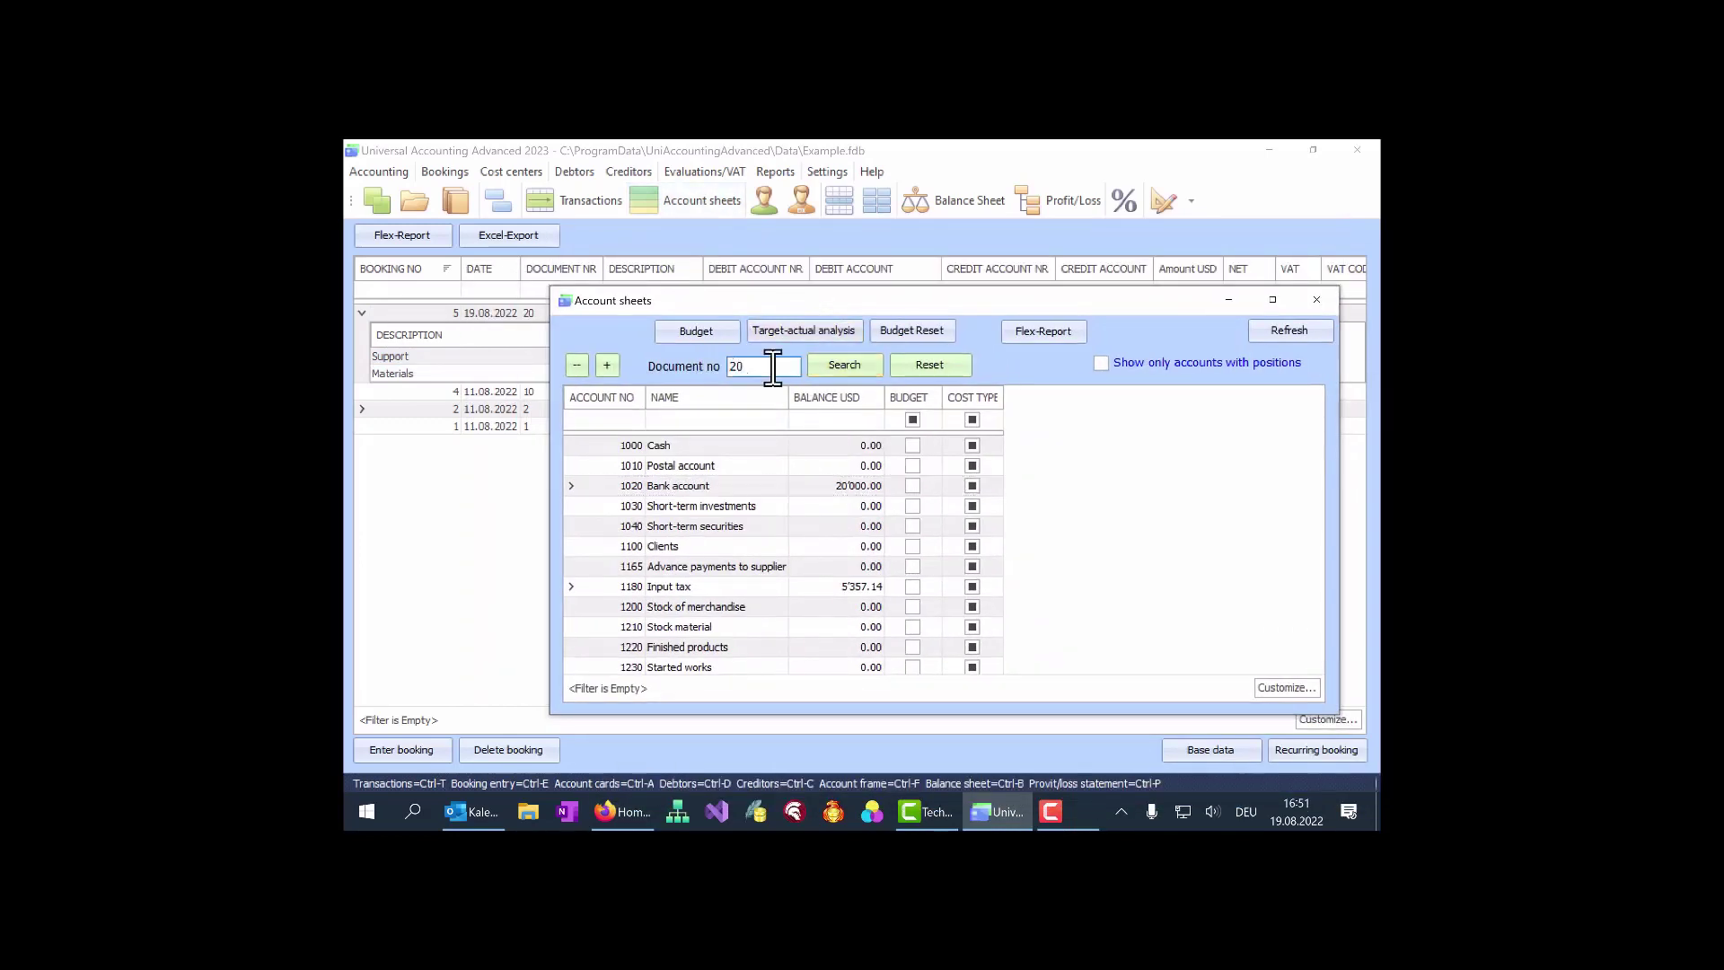
left_click(844, 364)
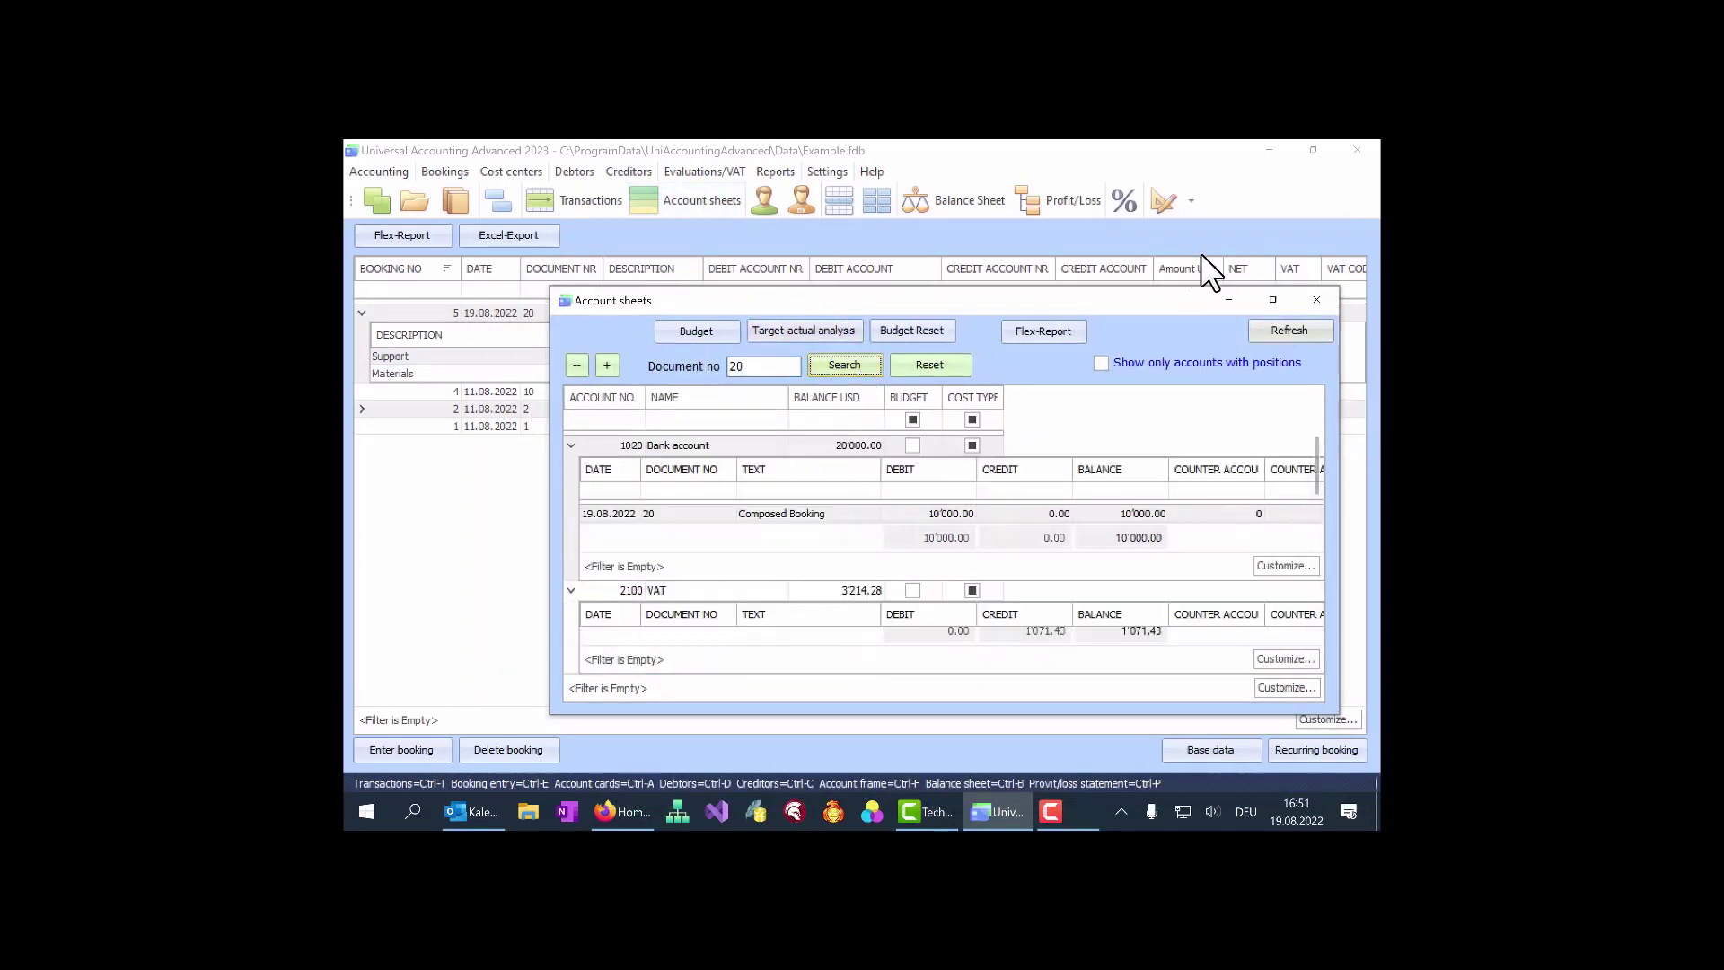
double_click(1134, 304)
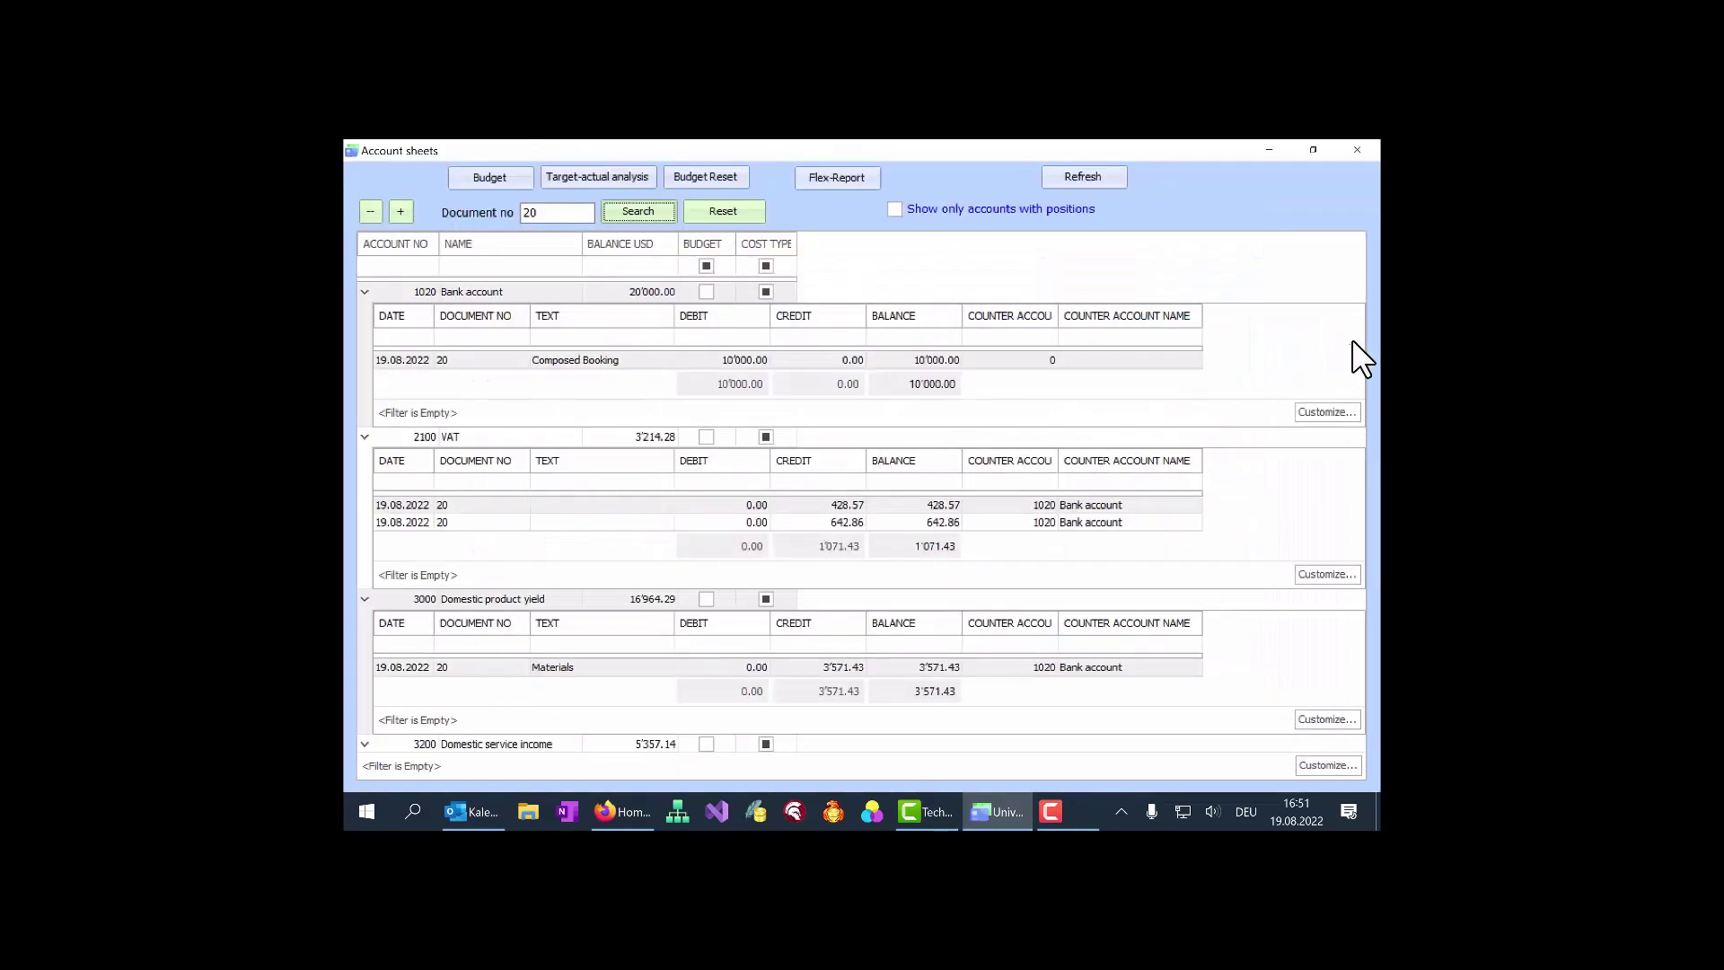
left_click(633, 295)
left_click(565, 440)
left_click(540, 598)
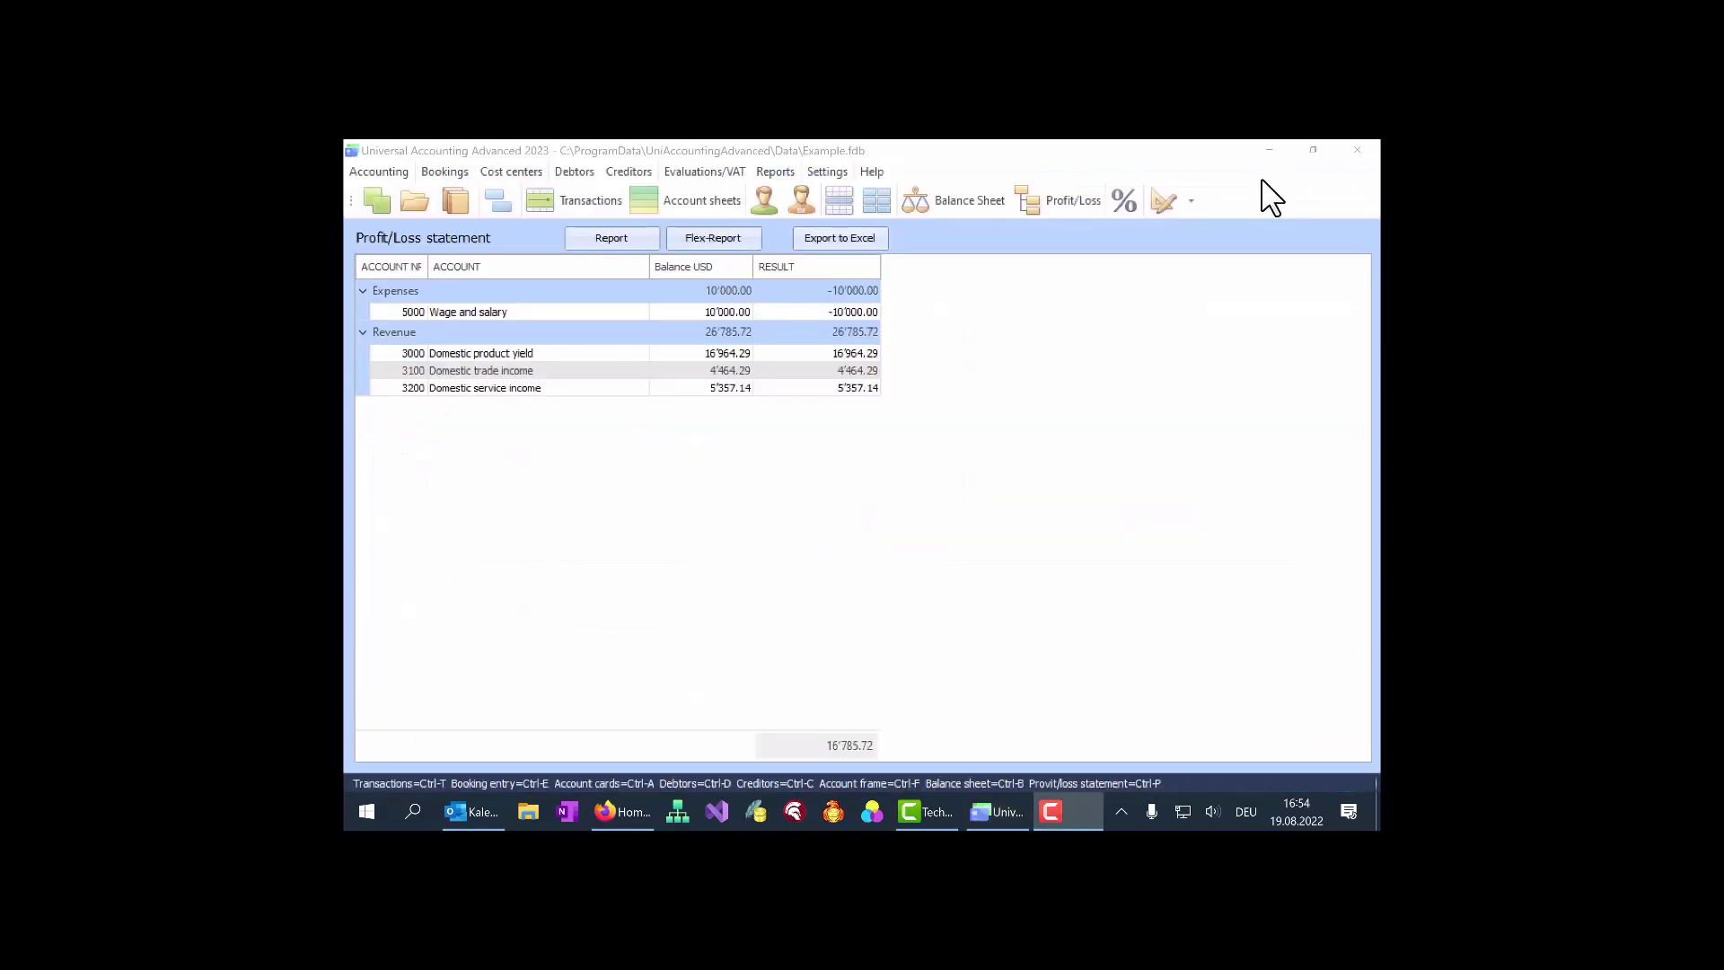
- Check the Bank account and VAT rows in the balance sheet
key("ctrl+b")
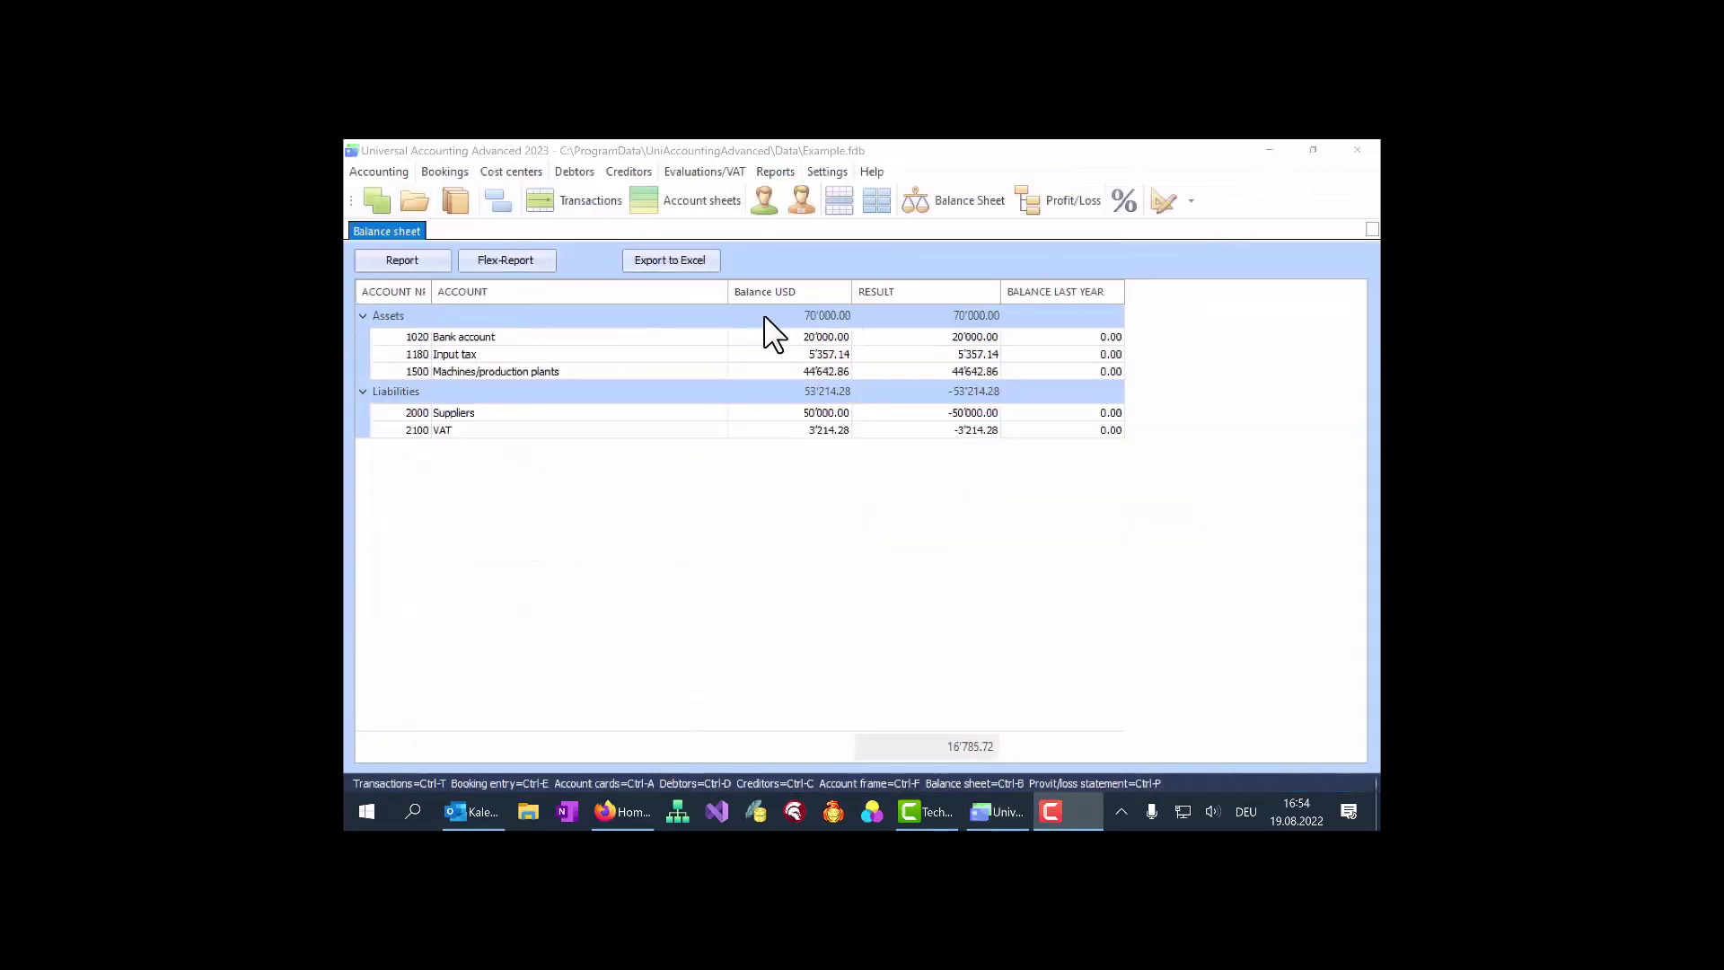
left_click(706, 340)
left_click(678, 431)
- Check the Domestic trade income and Domestic service income rows in the profit/loss statement
left_click(1049, 205)
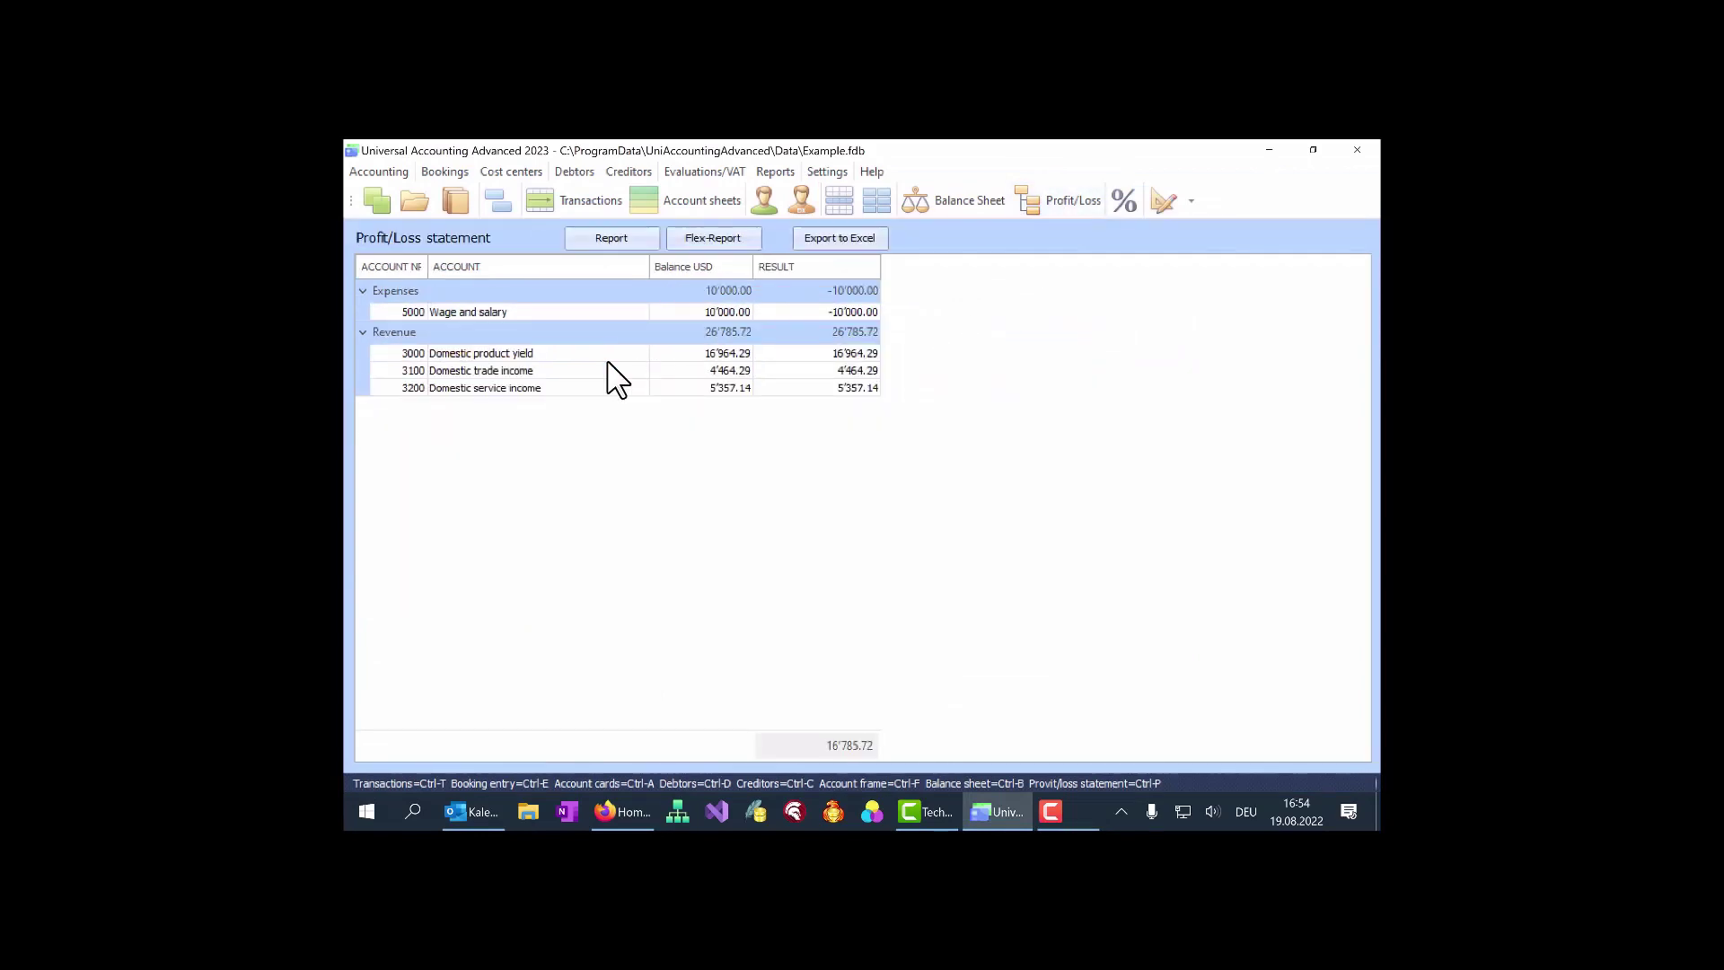
left_click(605, 374)
left_click(598, 389)
- Return to the transactions list and look through the expense accounts in the account frame's profit/loss statement
left_click(576, 203)
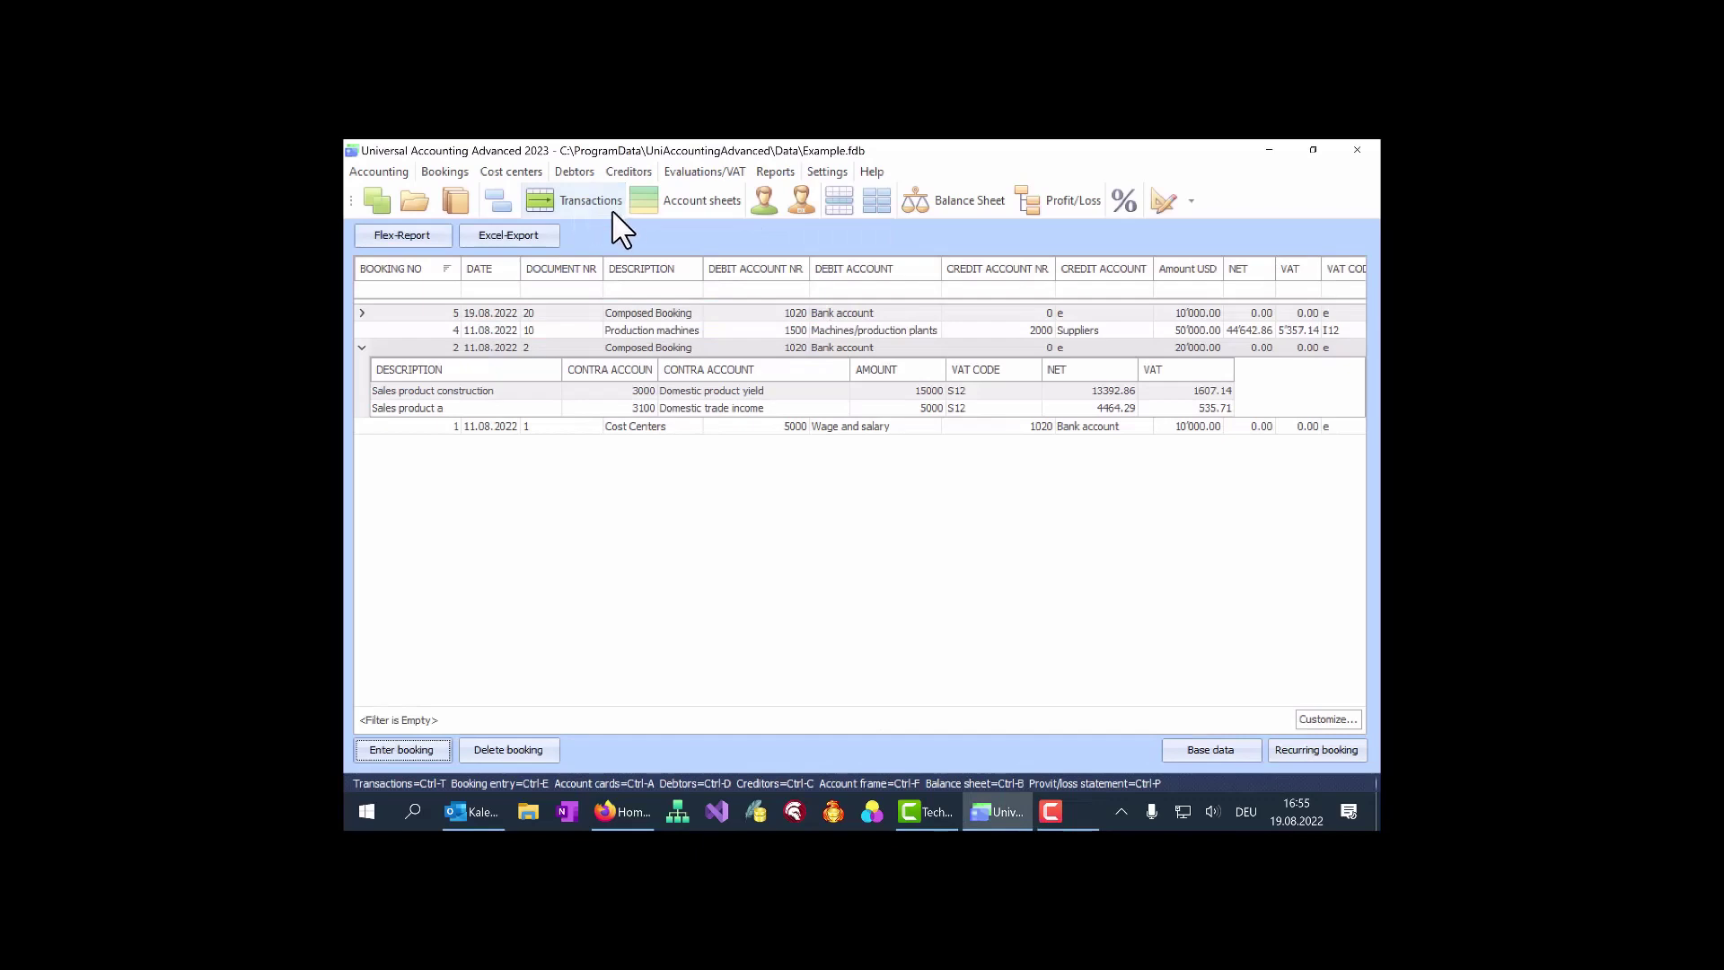
left_click(497, 201)
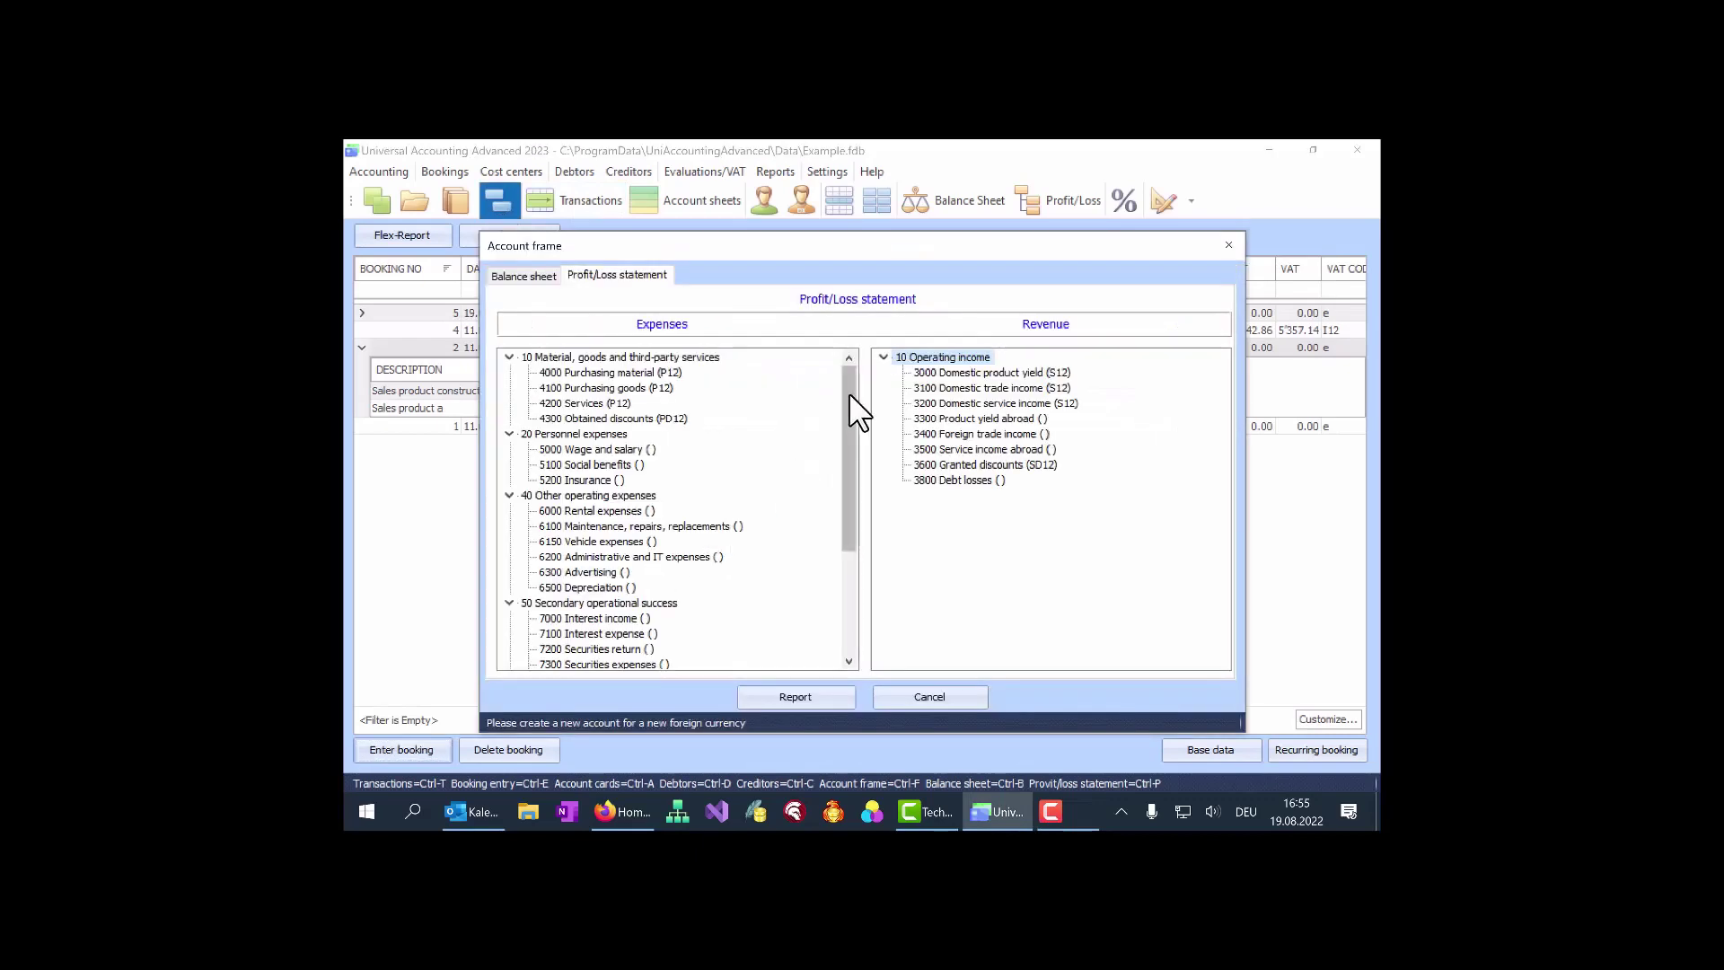
left_click_drag(848, 391, 849, 521)
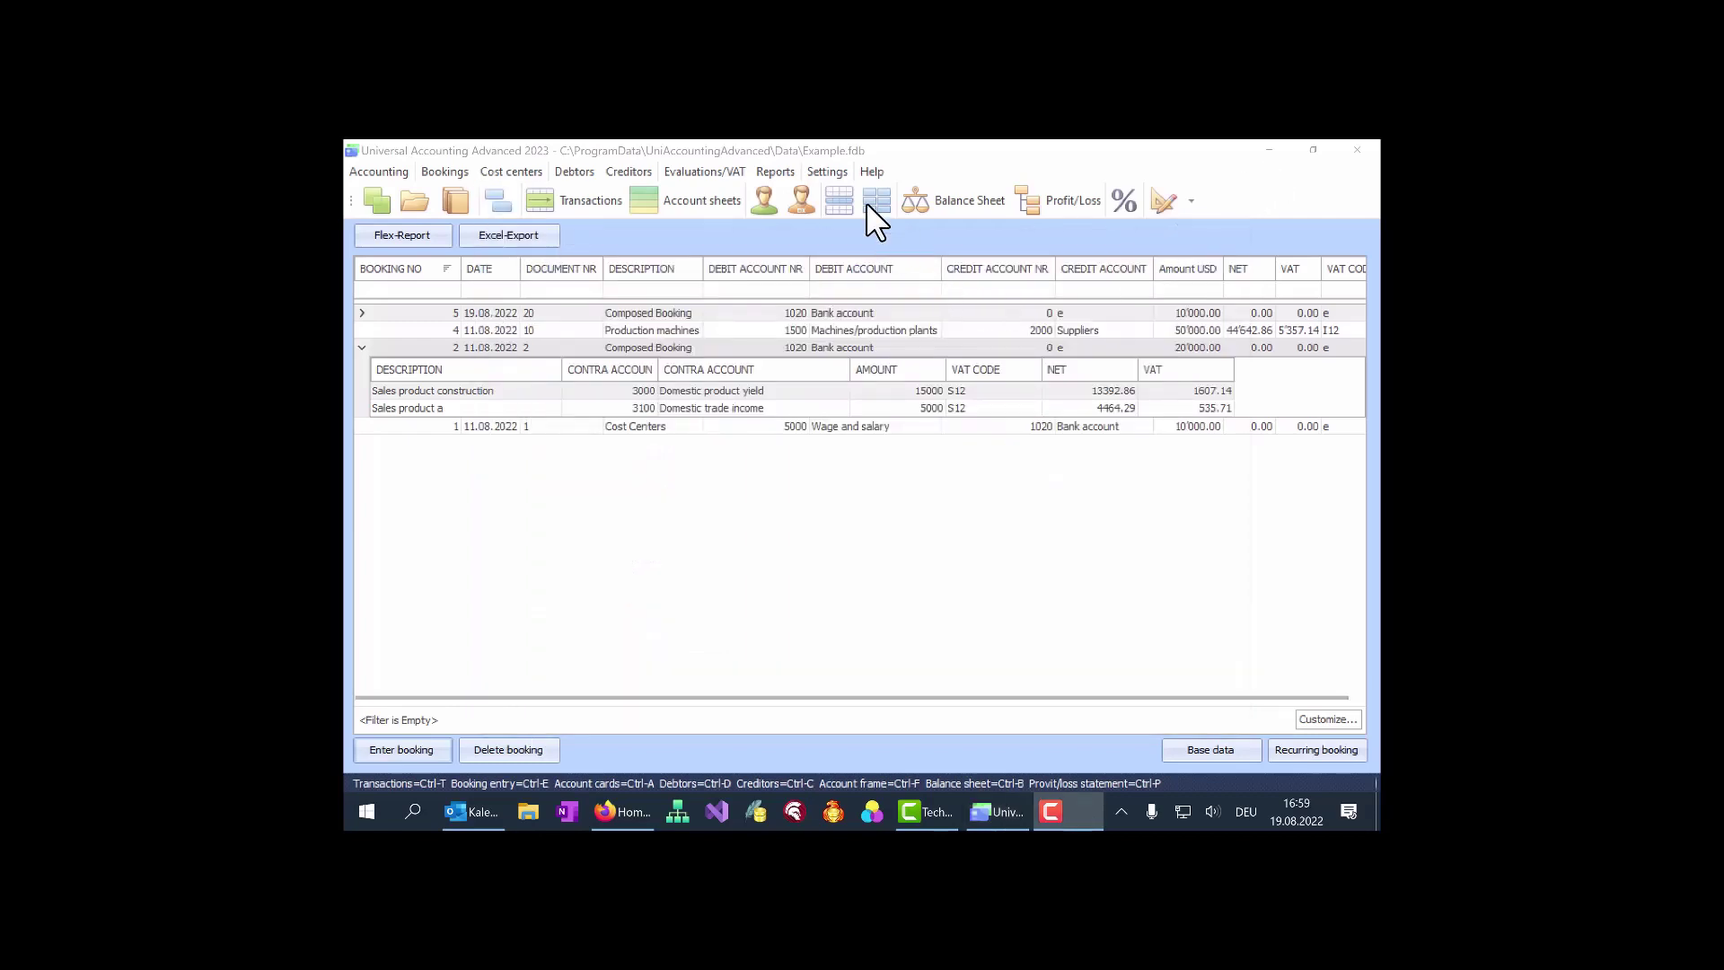
- Create a cost center with cost instance number 300 and the name Repair
left_click(865, 198)
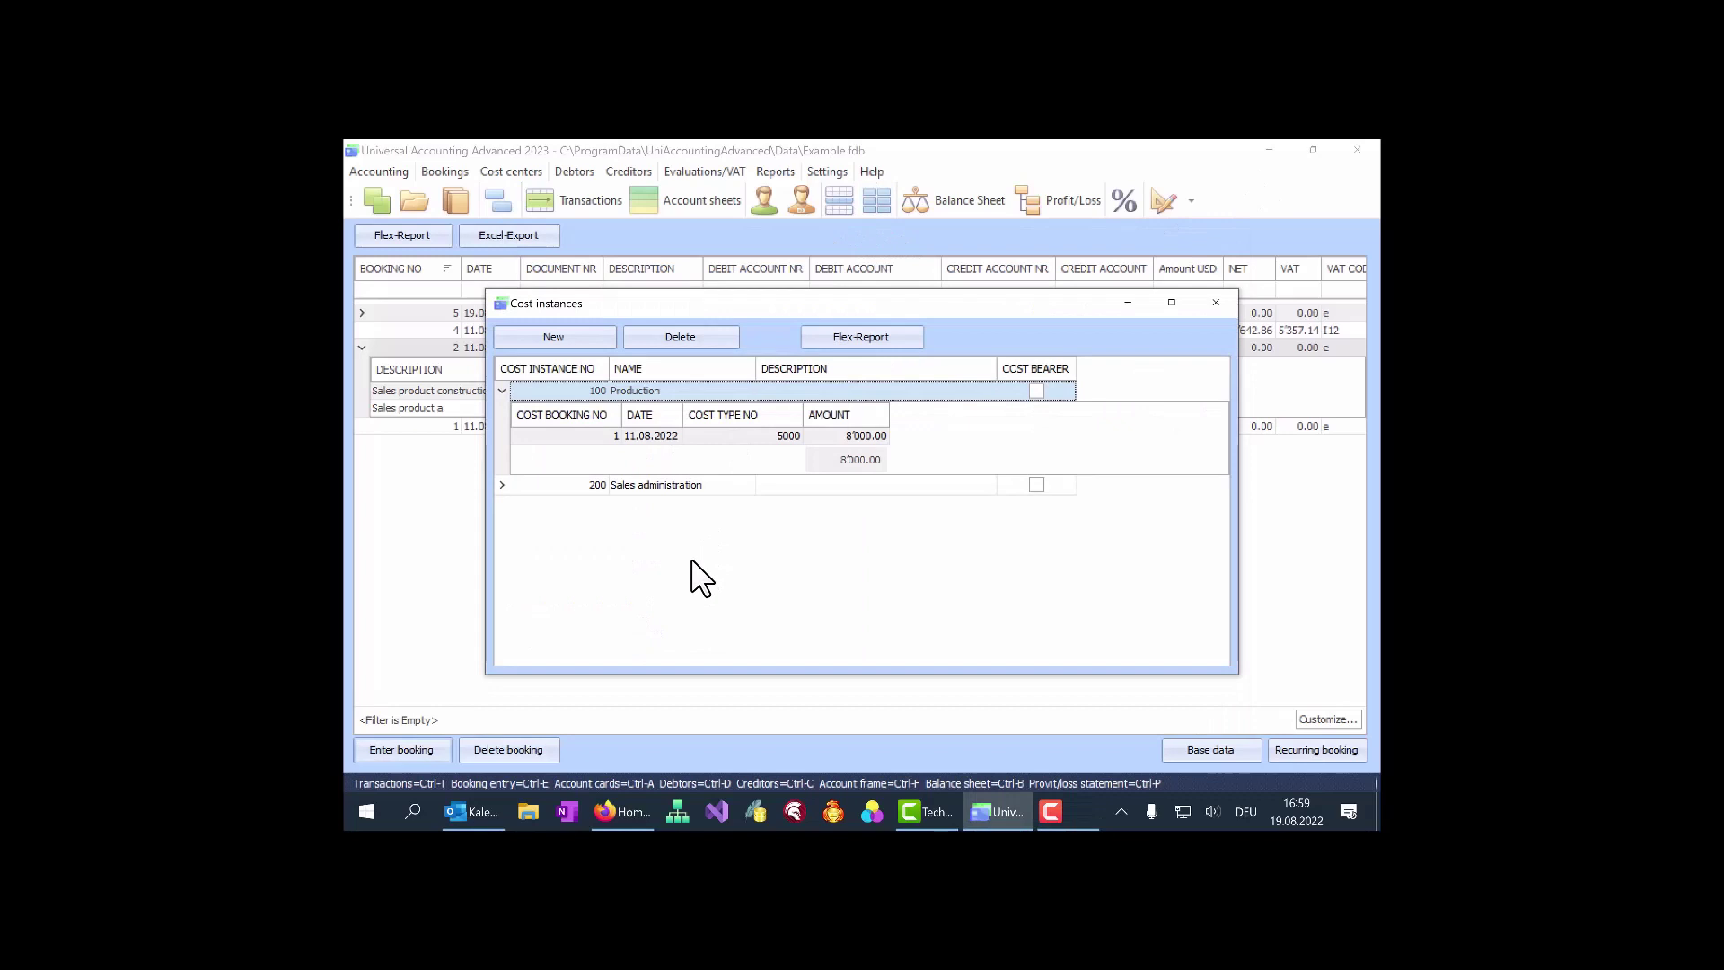
left_click(549, 341)
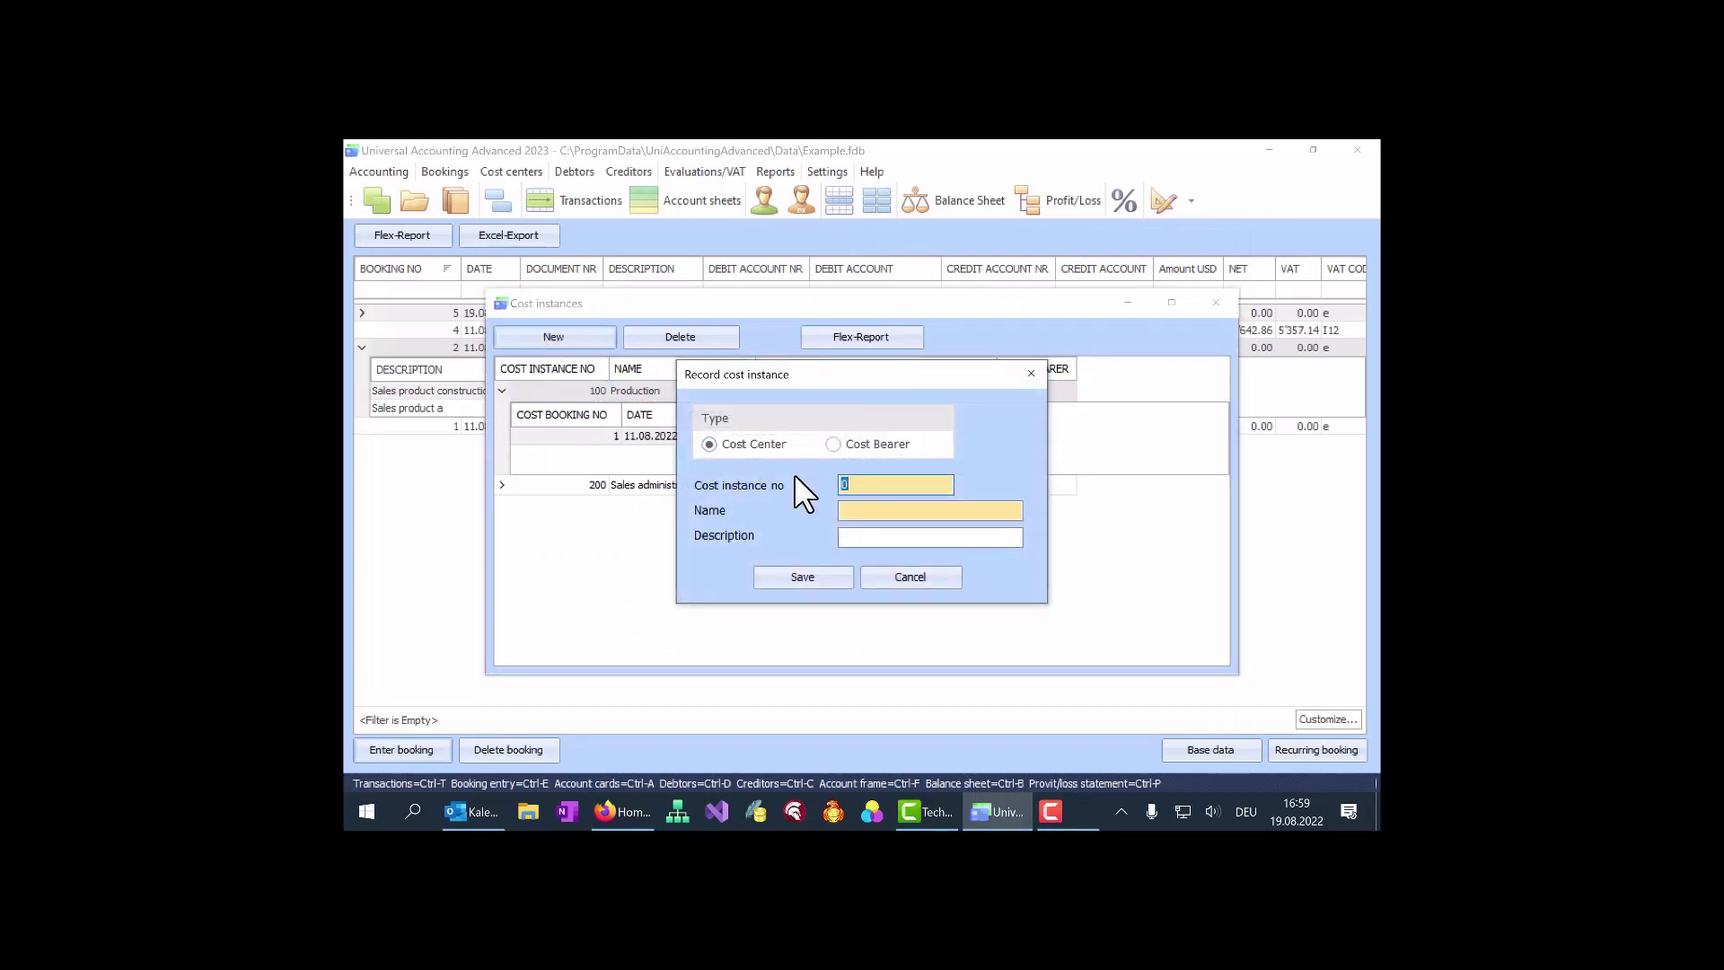
type("300")
type("Repair")
left_click(794, 577)
- Create a cost center with cost instance number 400 and the name Material, and close the cost instances
key("Tab")
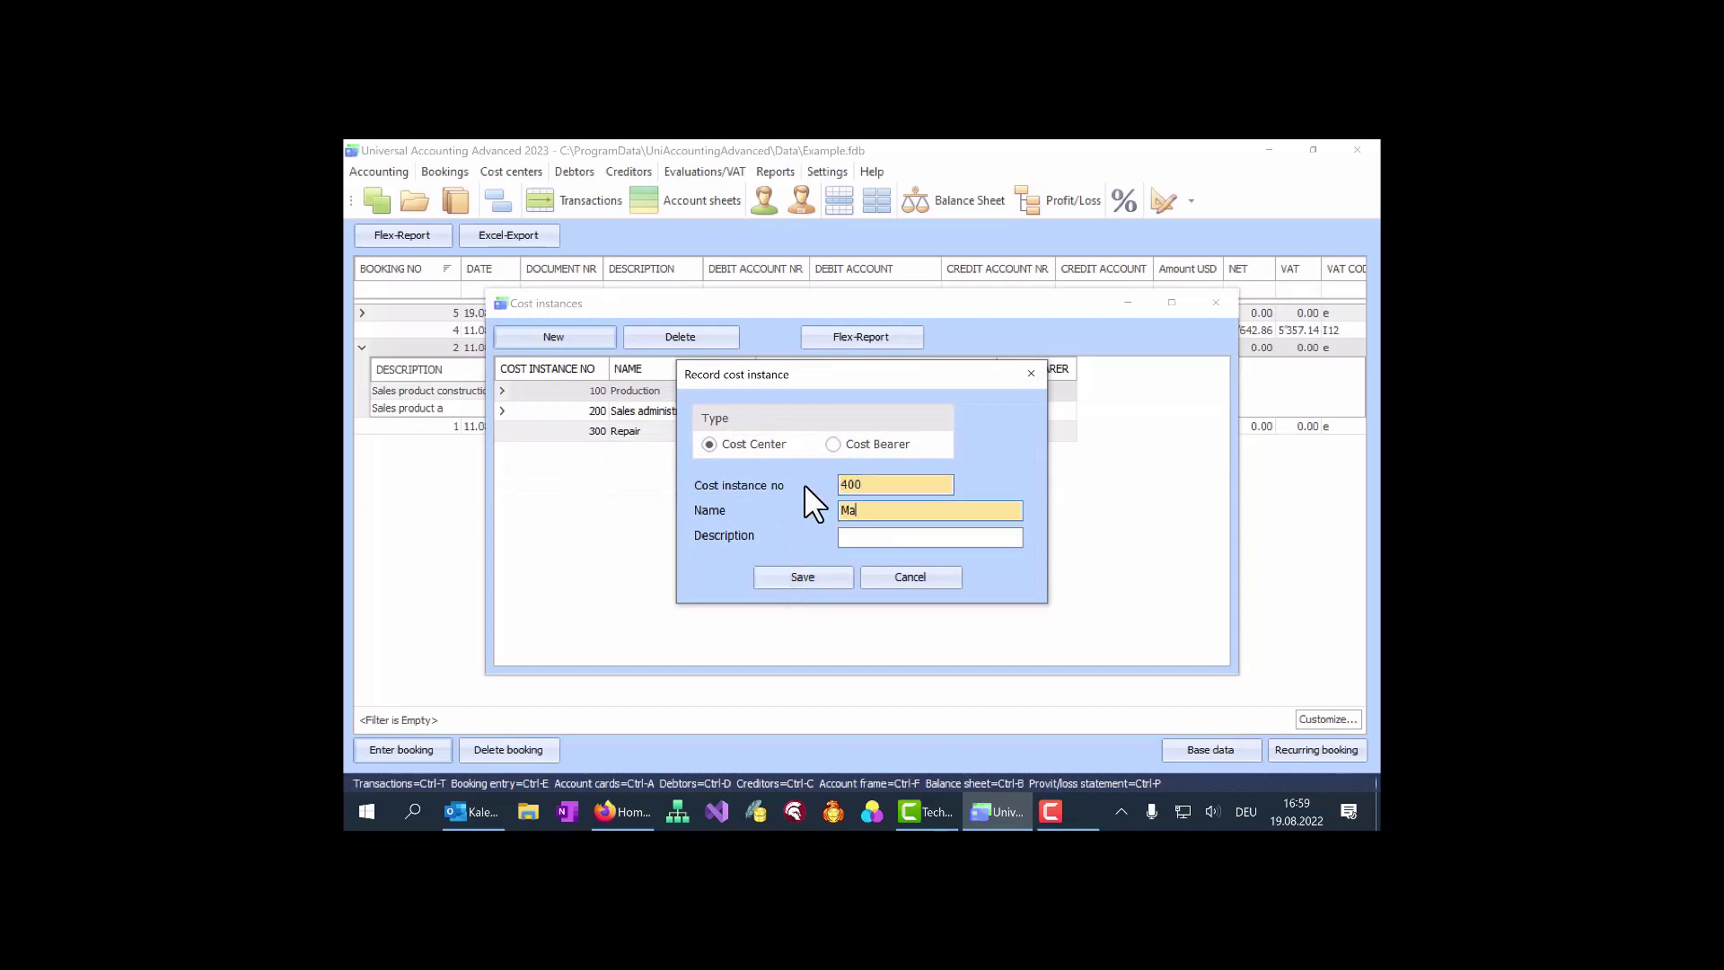
type("Material")
left_click(790, 579)
left_click(909, 577)
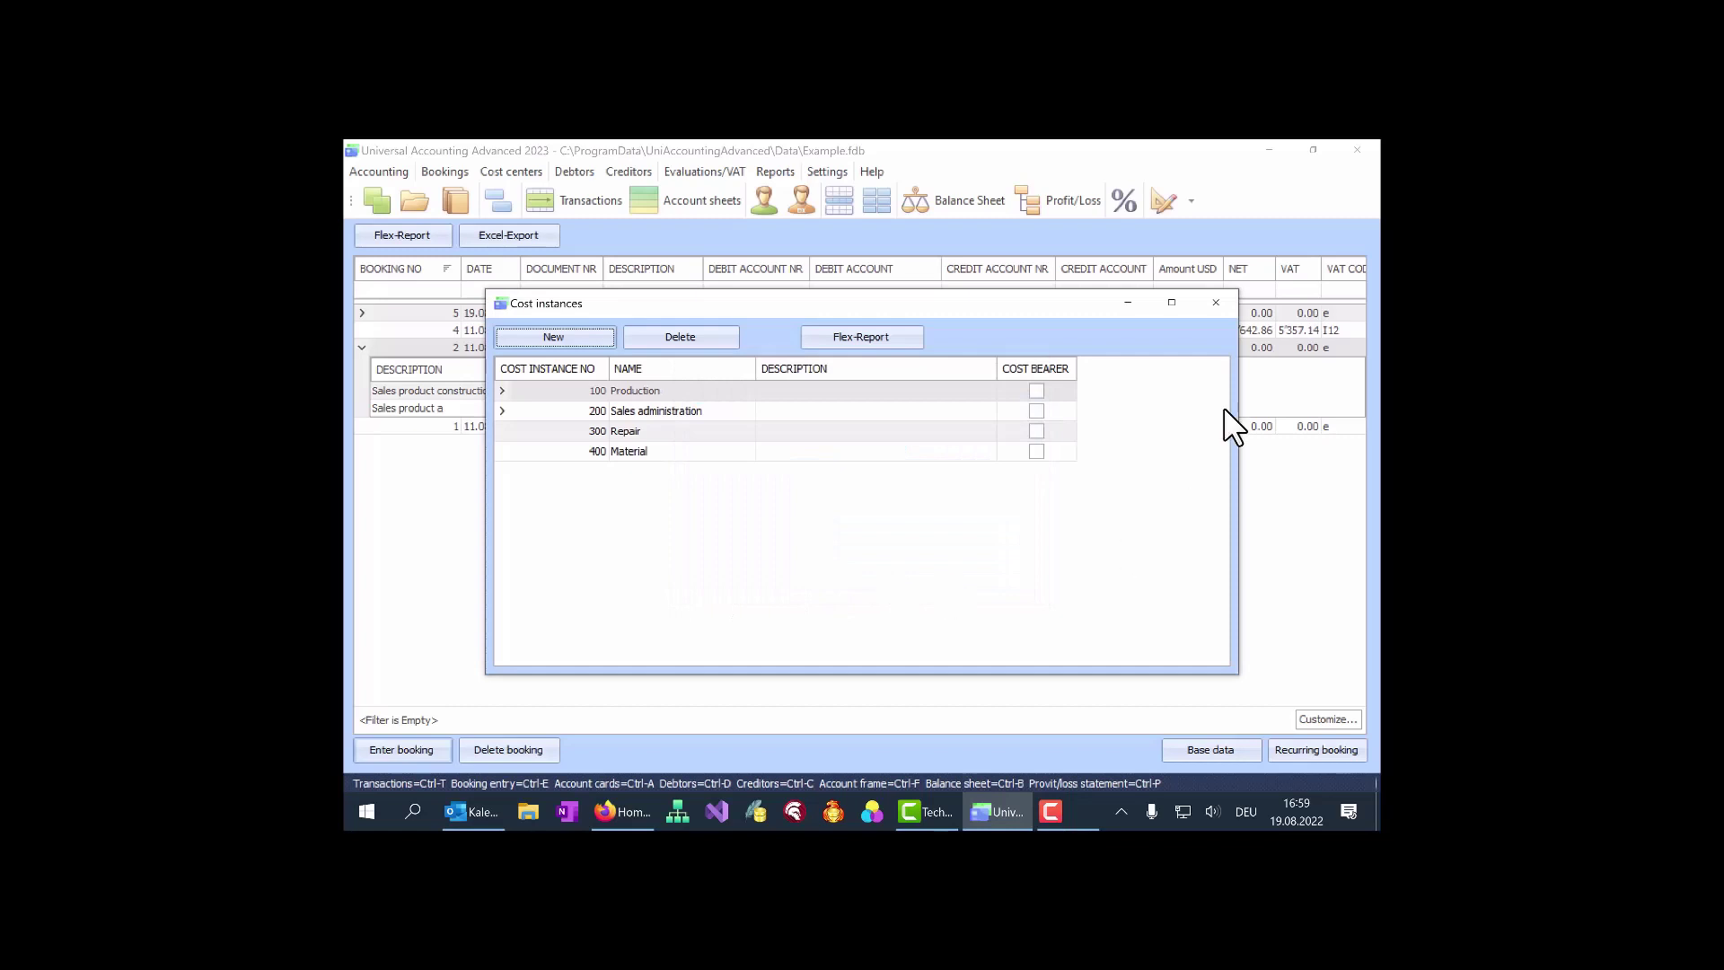
left_click(1217, 303)
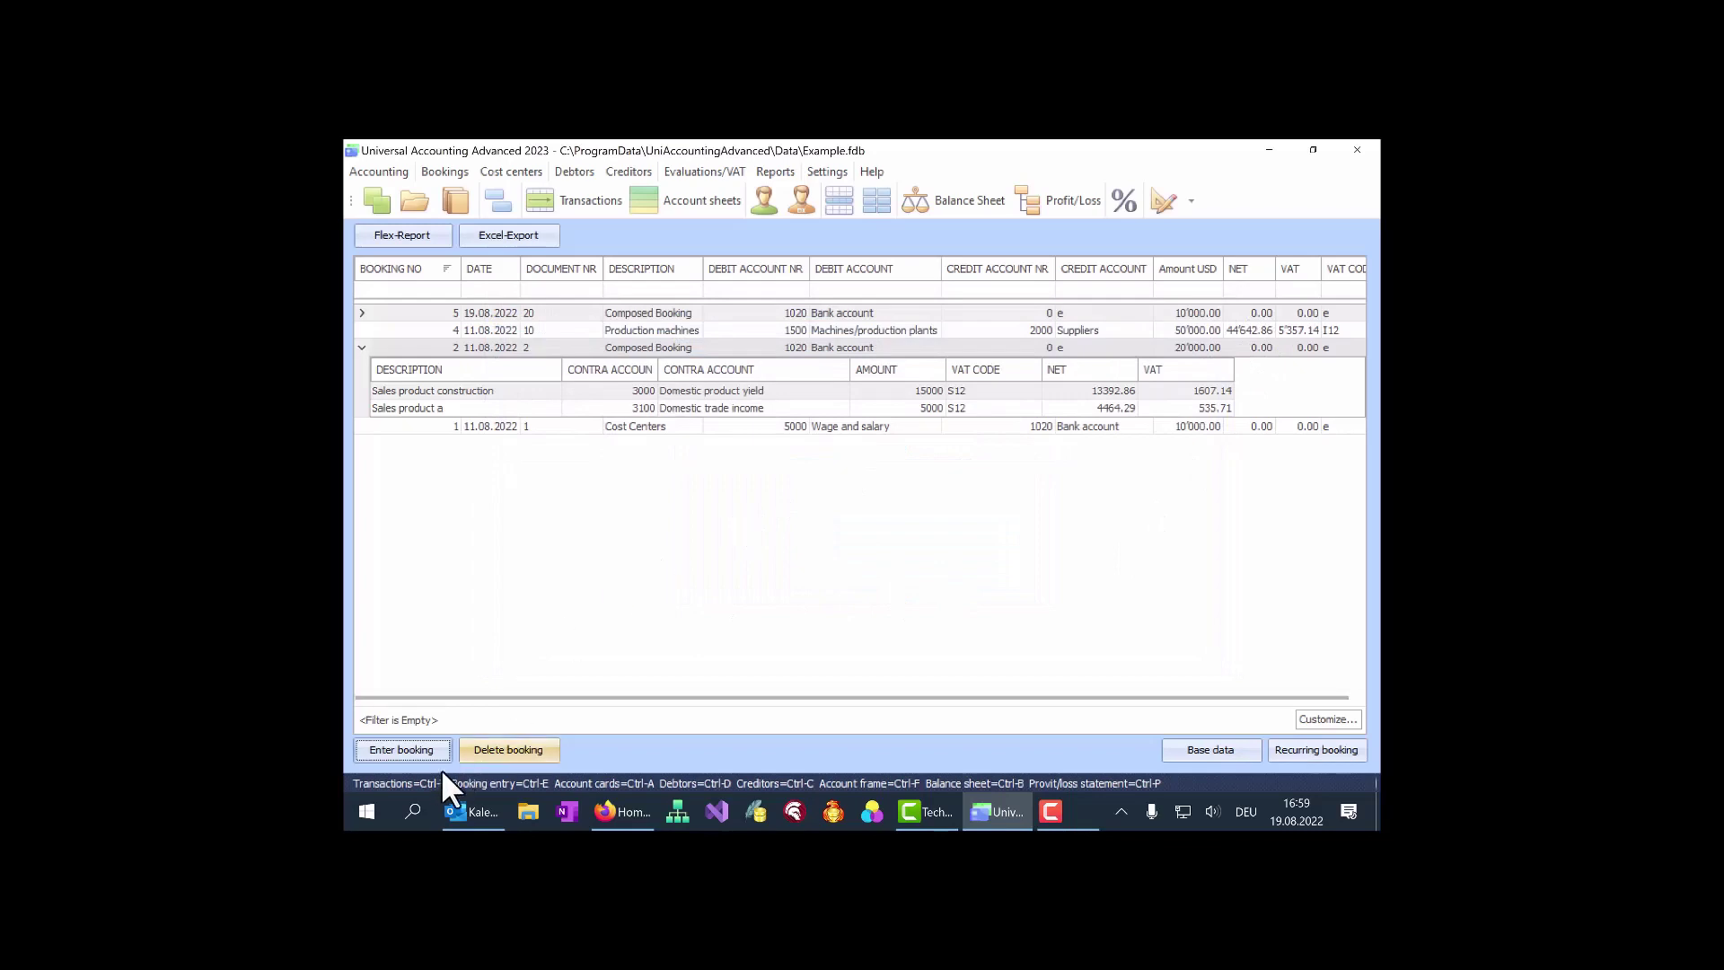
- Mark expense account 6100 Maintenance, repairs, replacements as a cost type in the account frame, and close the frame
left_click(489, 196)
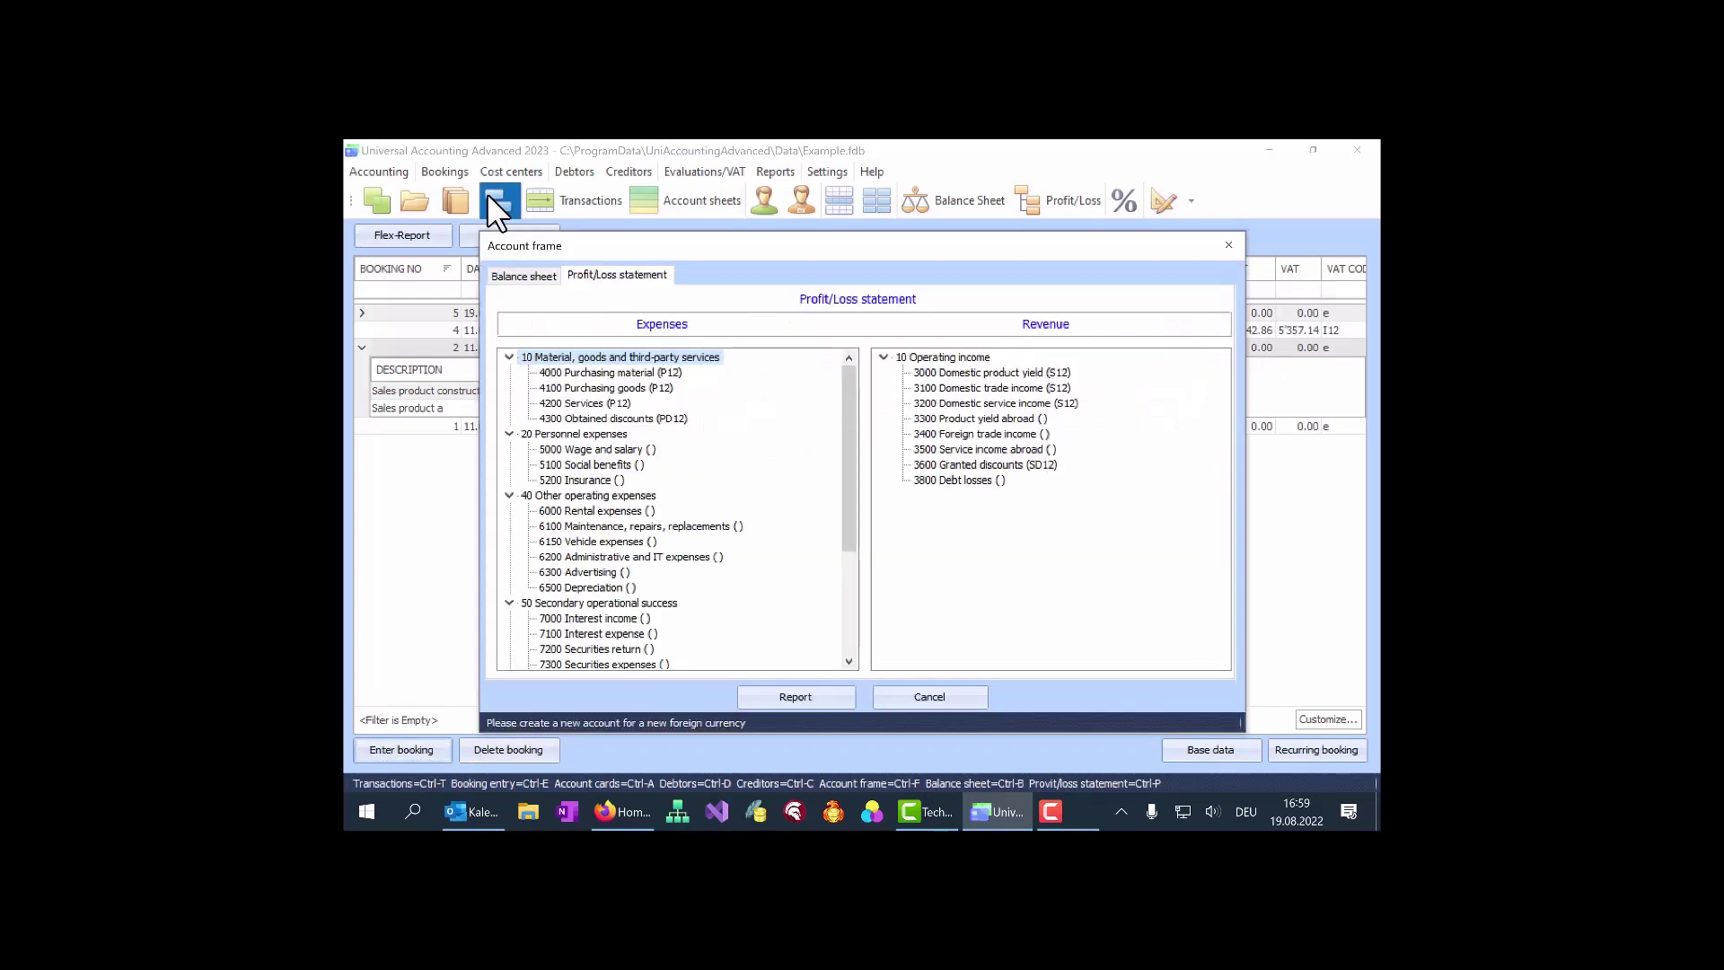
left_click_drag(847, 425, 849, 489)
right_click(666, 421)
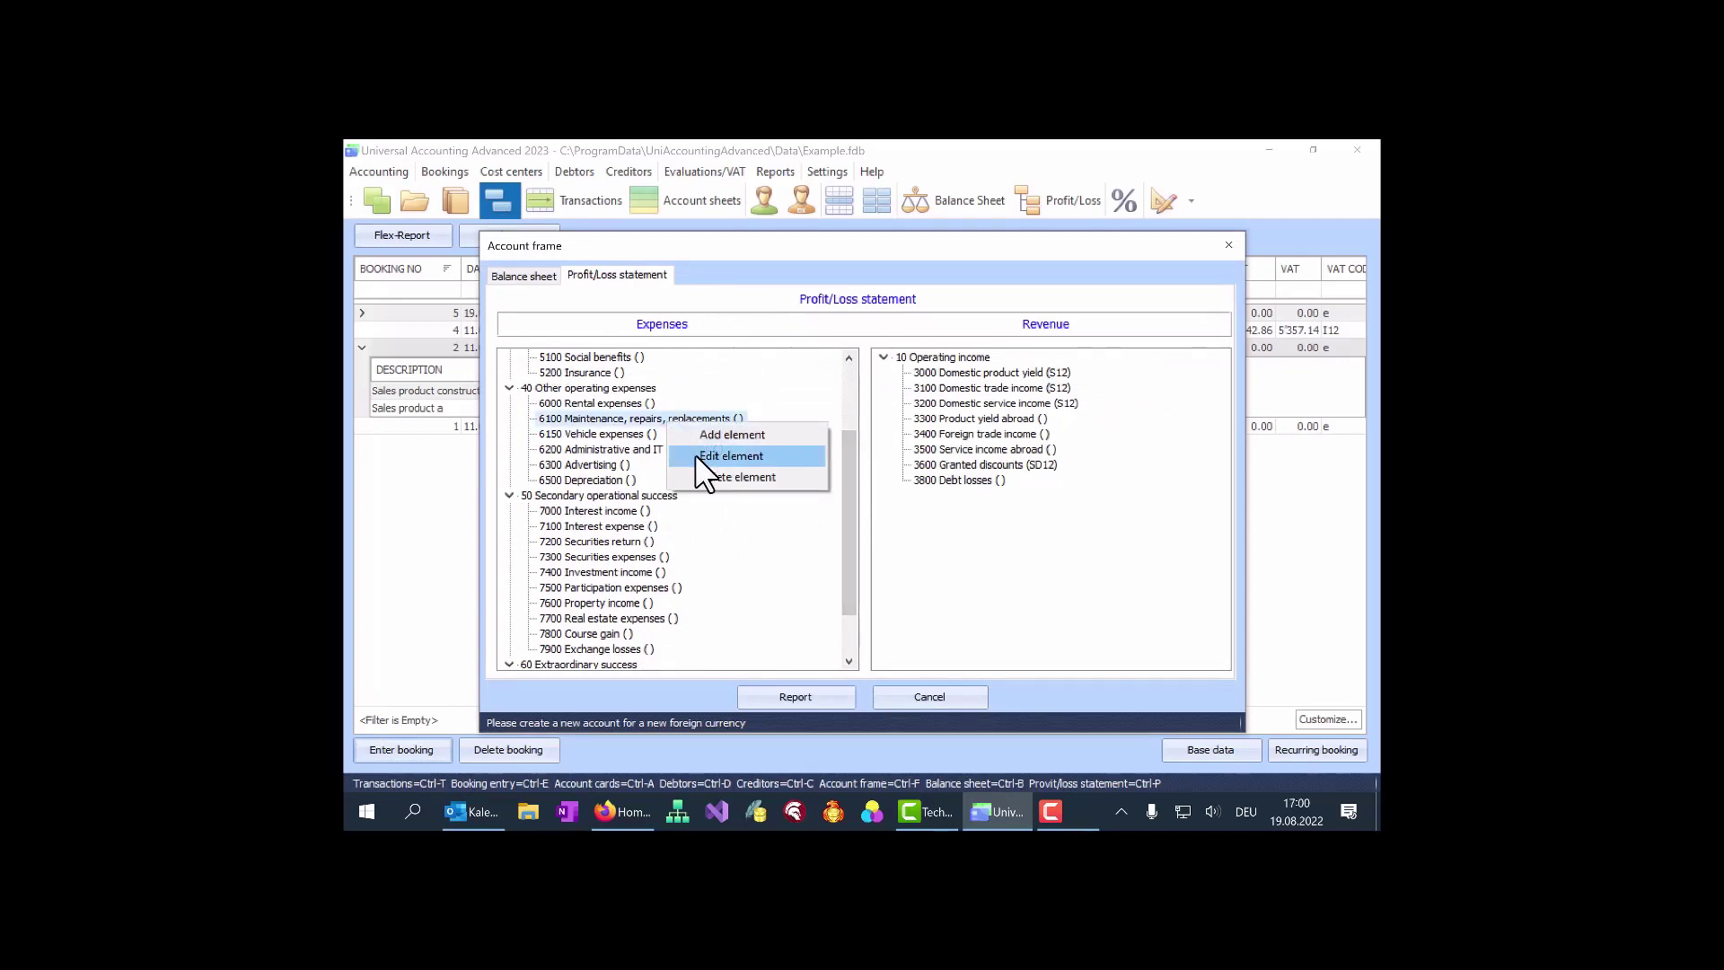
left_click(719, 456)
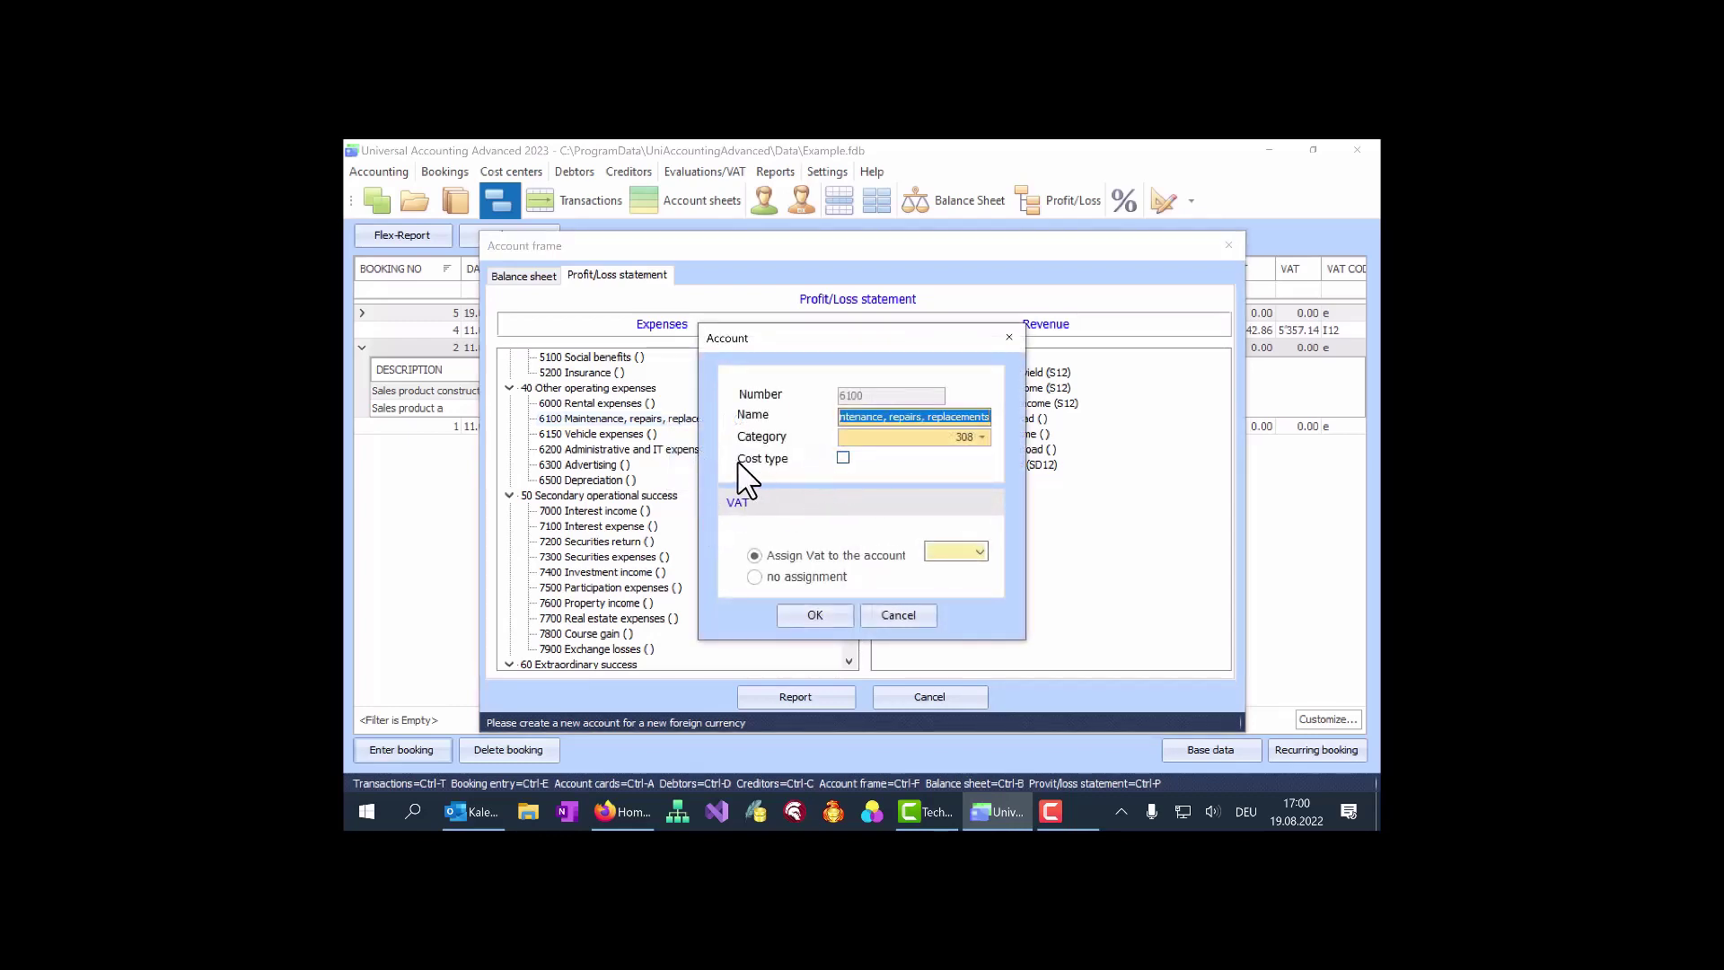
left_click(843, 459)
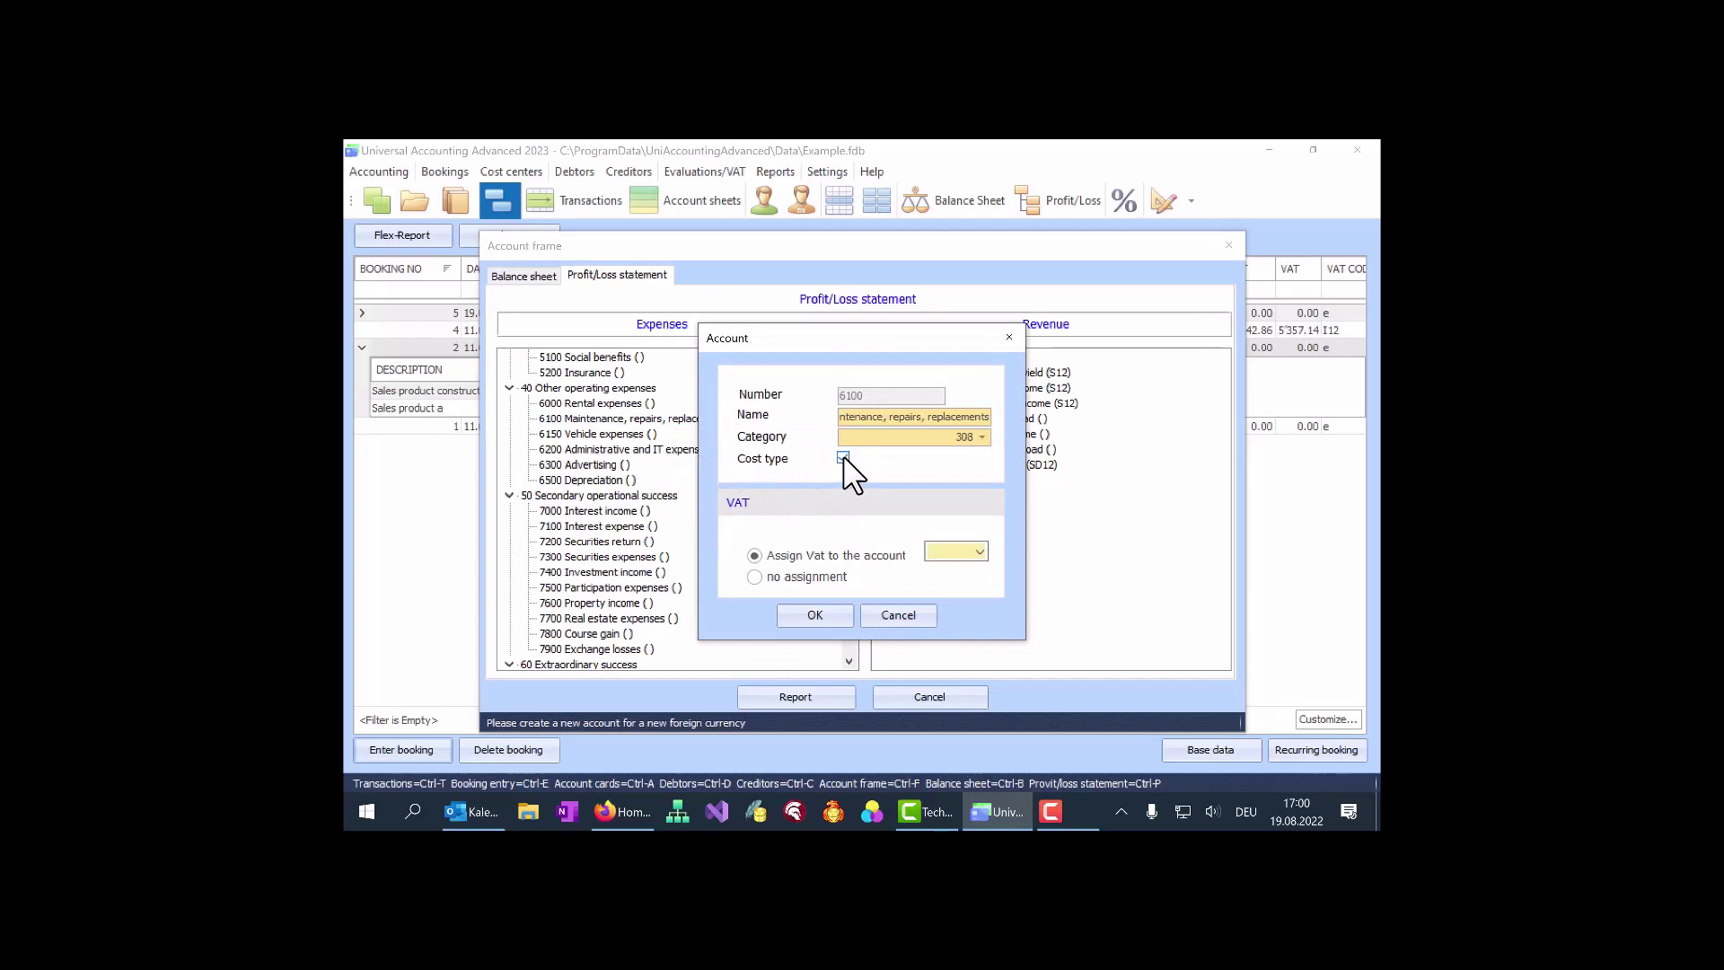
left_click(808, 623)
left_click(924, 699)
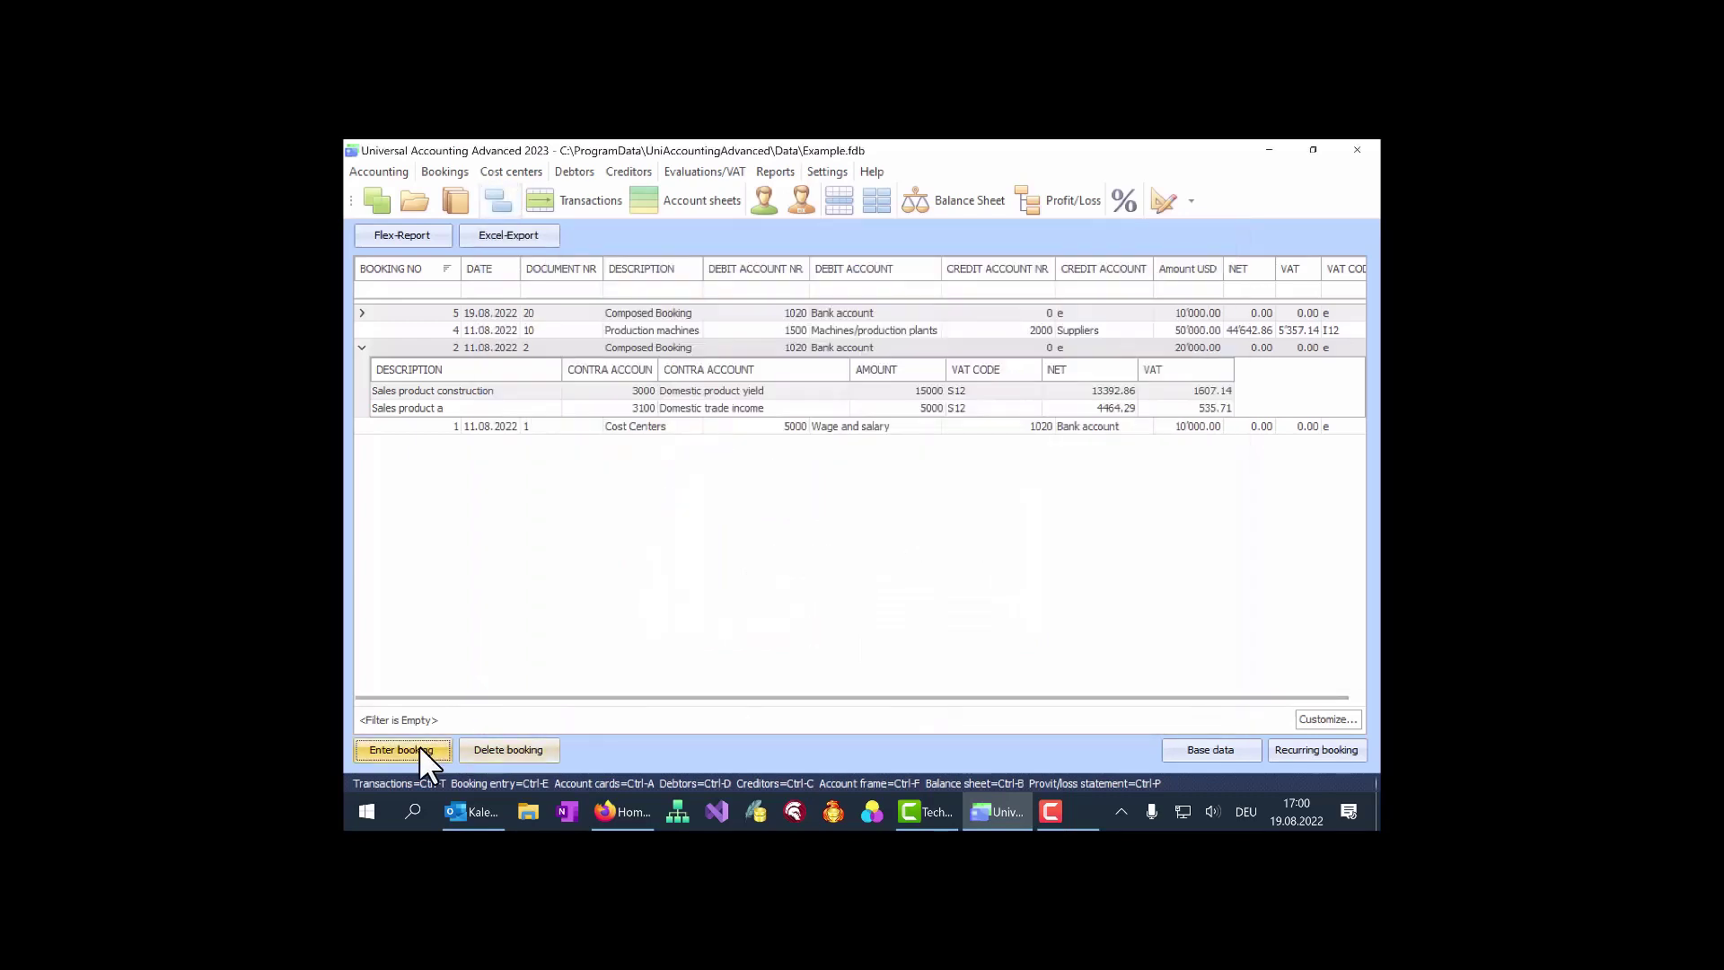
- Enter a booking debiting 6100 Maintenance, repairs, replacements and crediting 1010 Postal account, with document number 25 and amount 5'000 USD
left_click(418, 749)
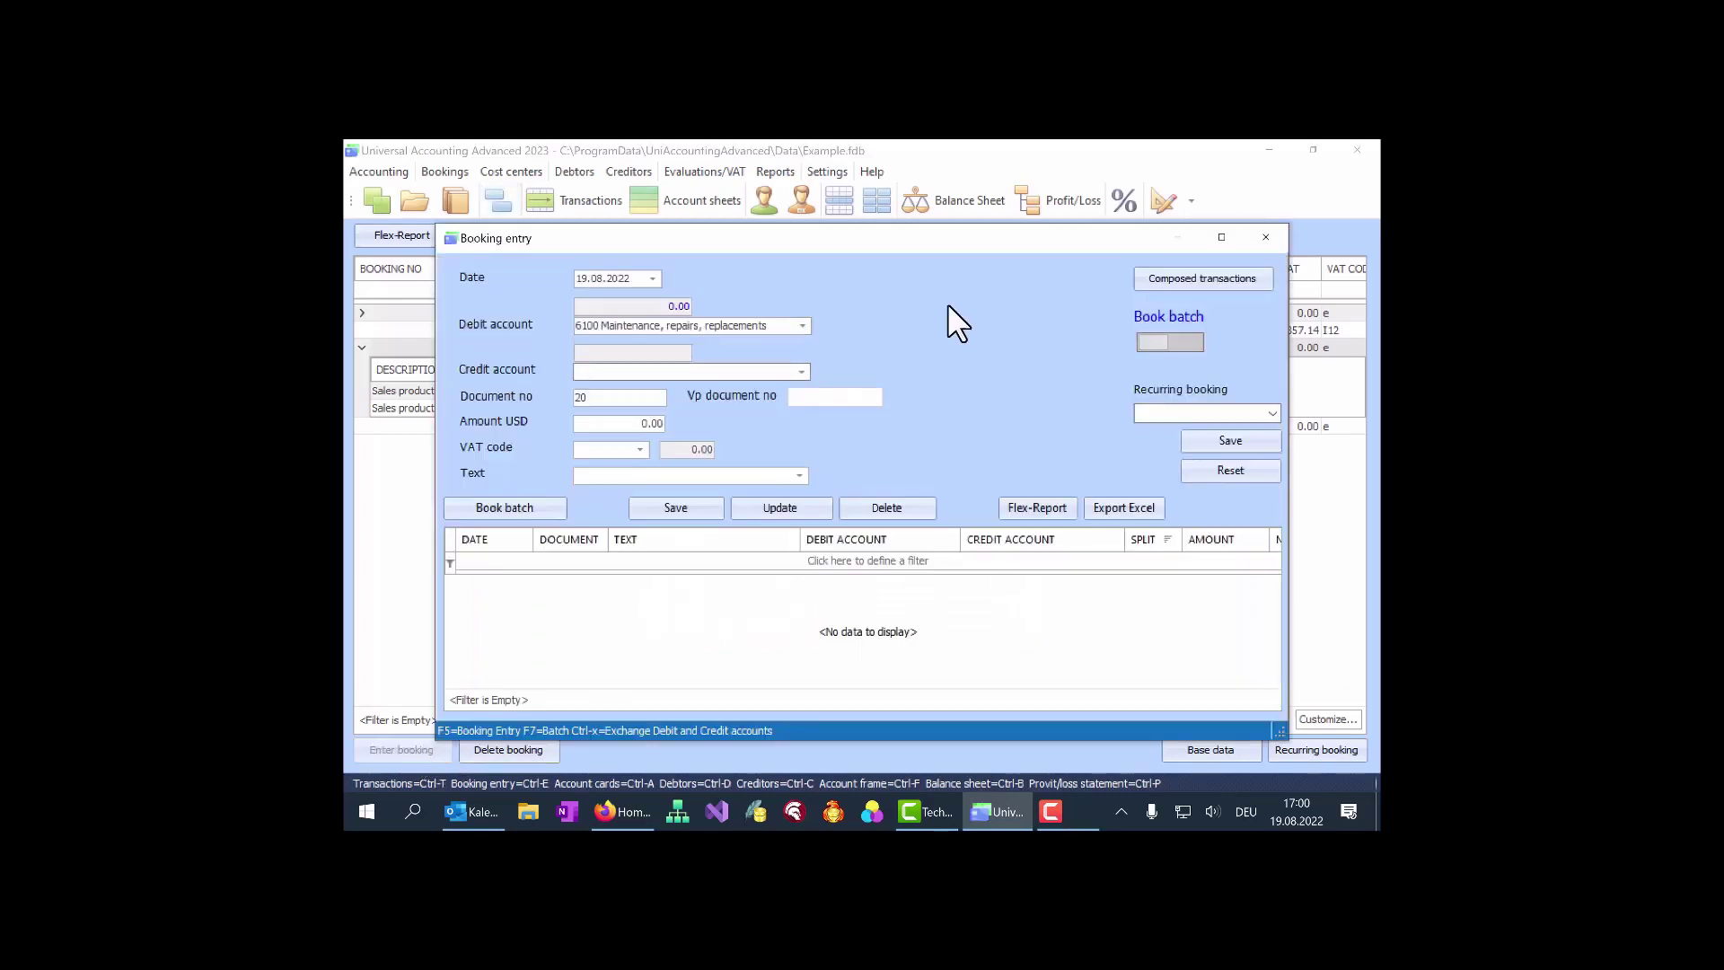
type("1")
key("Down")
key("Return")
key("Return")
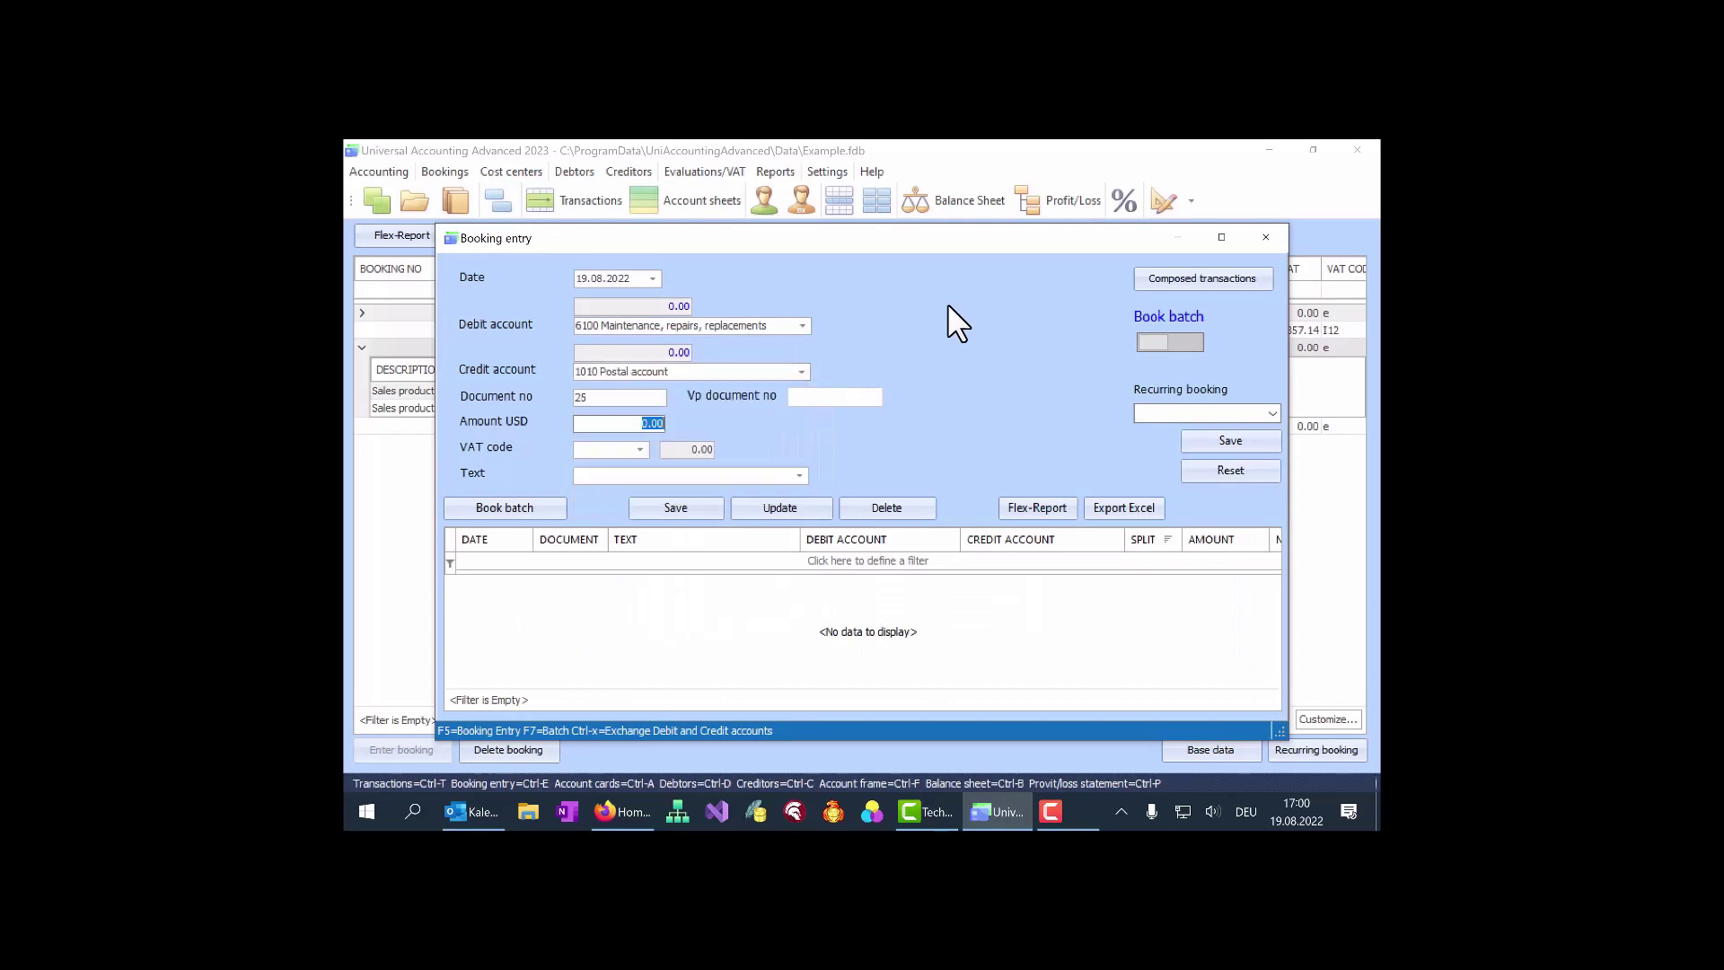
type("5'000")
key("Return")
key("Return")
key("Return")
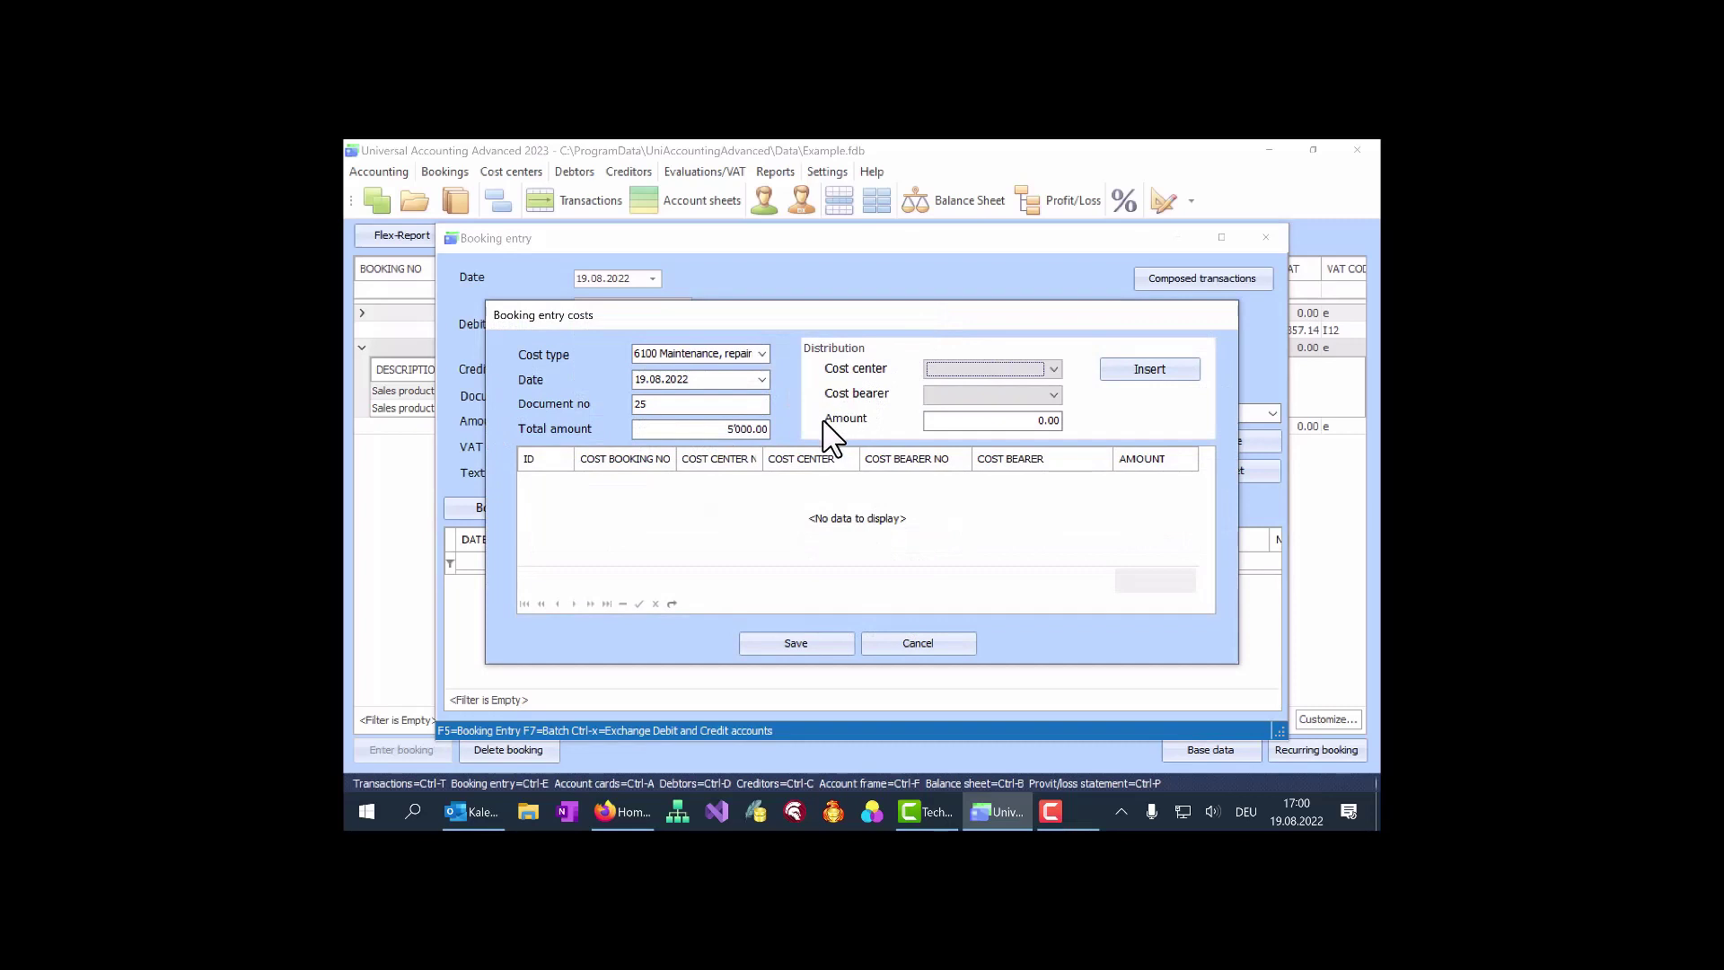
- Allocate 2000 of the booking's costs to cost center 400 Material
left_click(1056, 369)
left_click(1028, 424)
left_click(1030, 421)
type("2000")
key("Return")
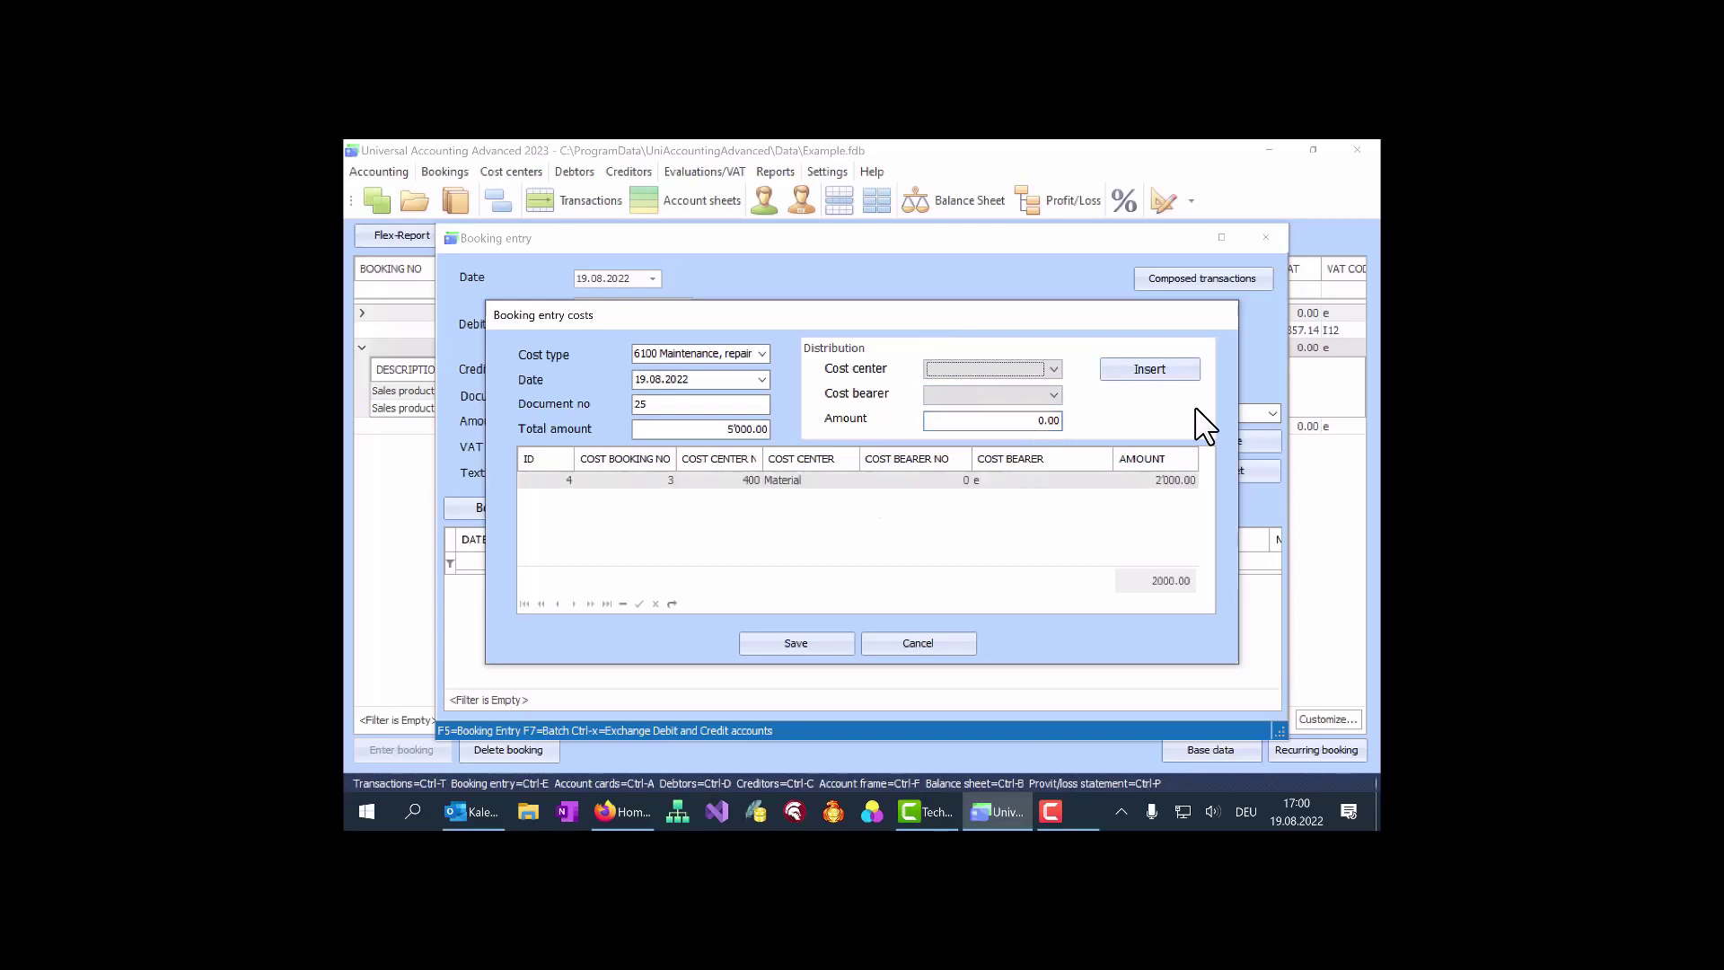
- Allocate 3000 to cost center 300 Repair, save the cost distribution, book the batch and close the booking entry
left_click(1053, 369)
left_click(1024, 413)
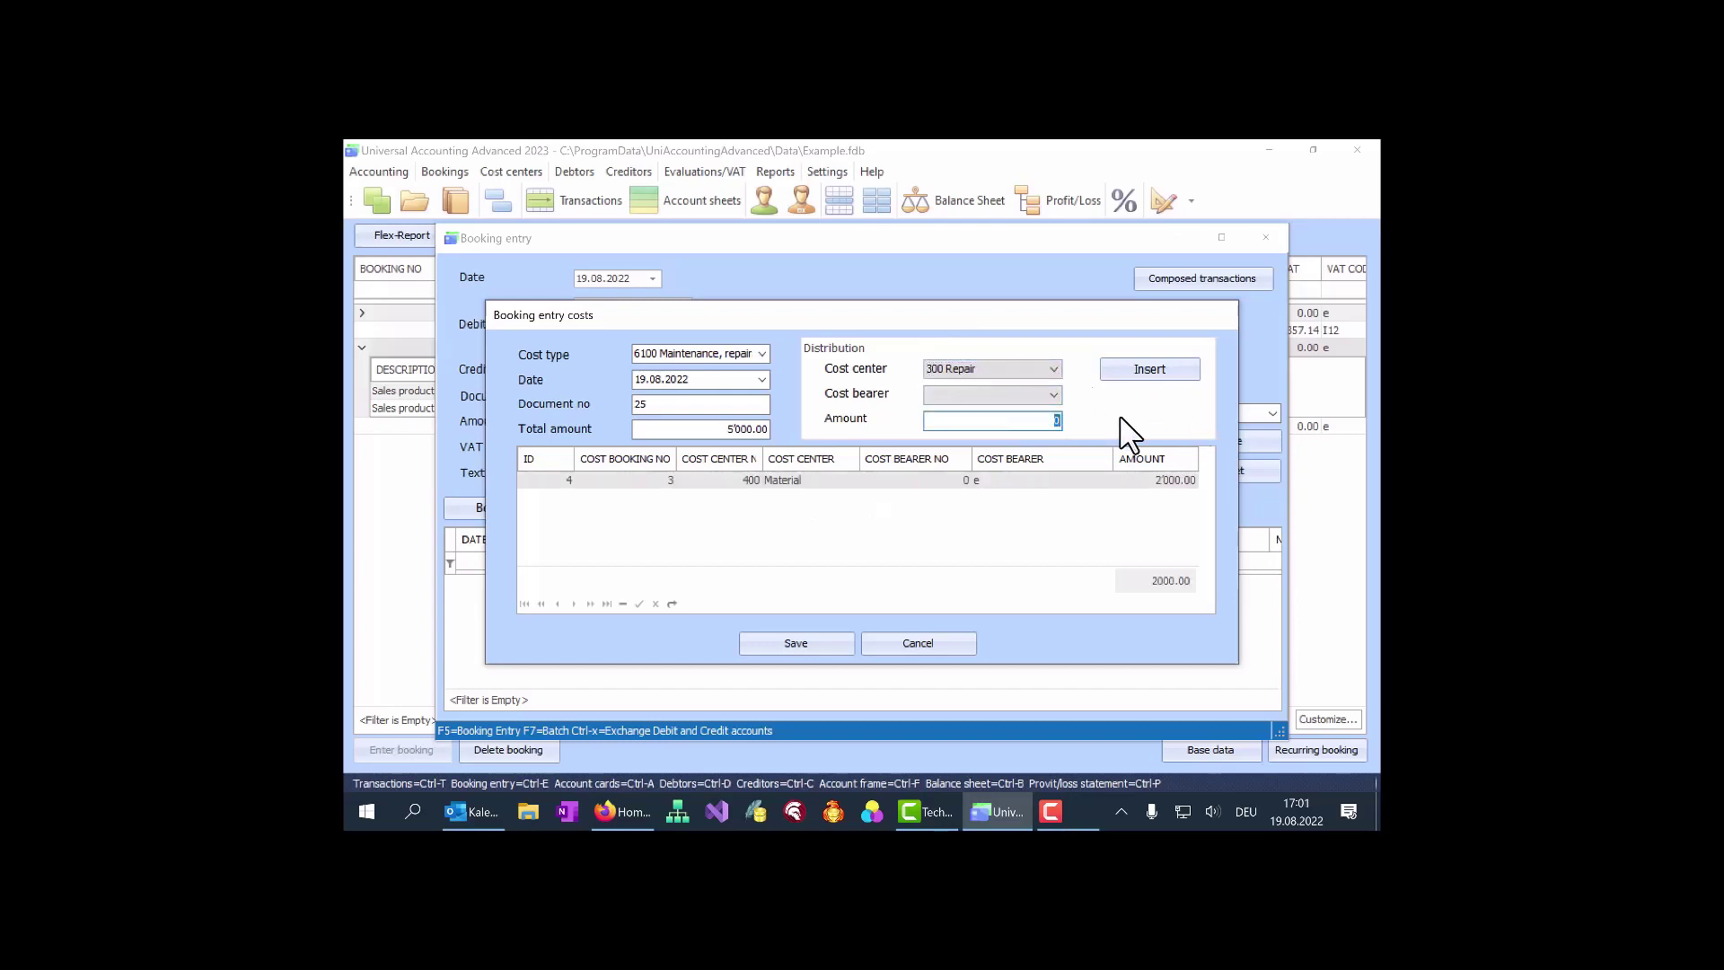
left_click(795, 643)
left_click(500, 505)
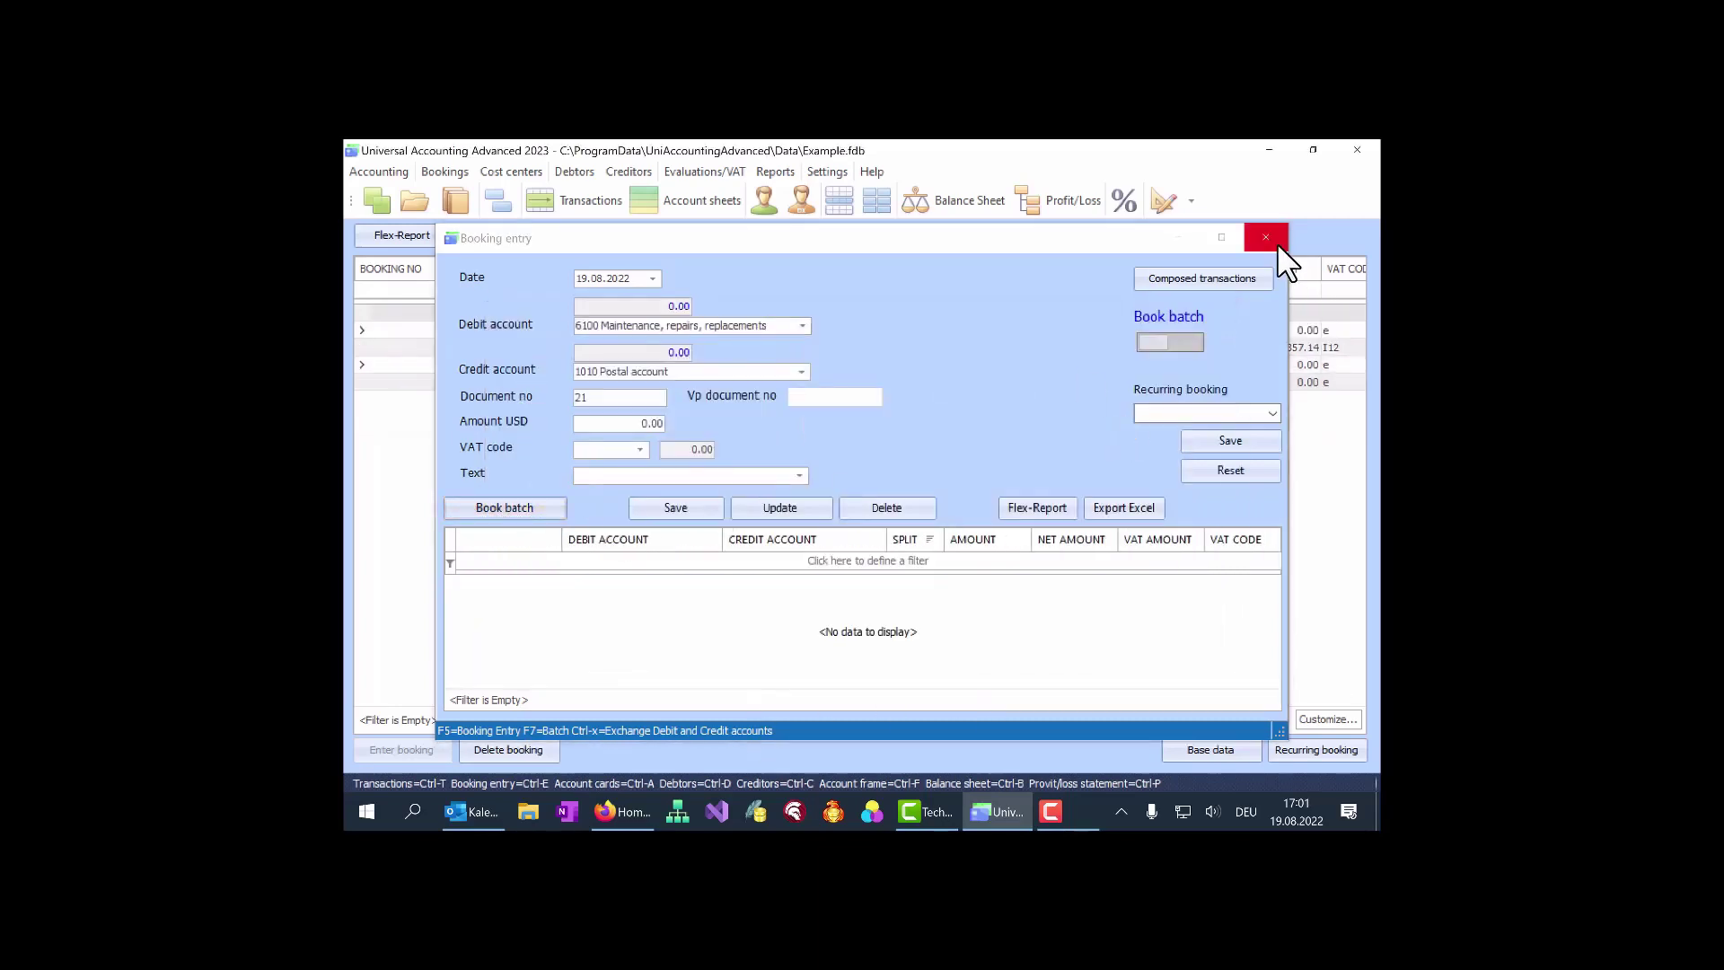
left_click(1267, 237)
- Open the cost instances and check the cost bookings under 300 Repair and 400 Material
left_click(879, 193)
left_click(502, 506)
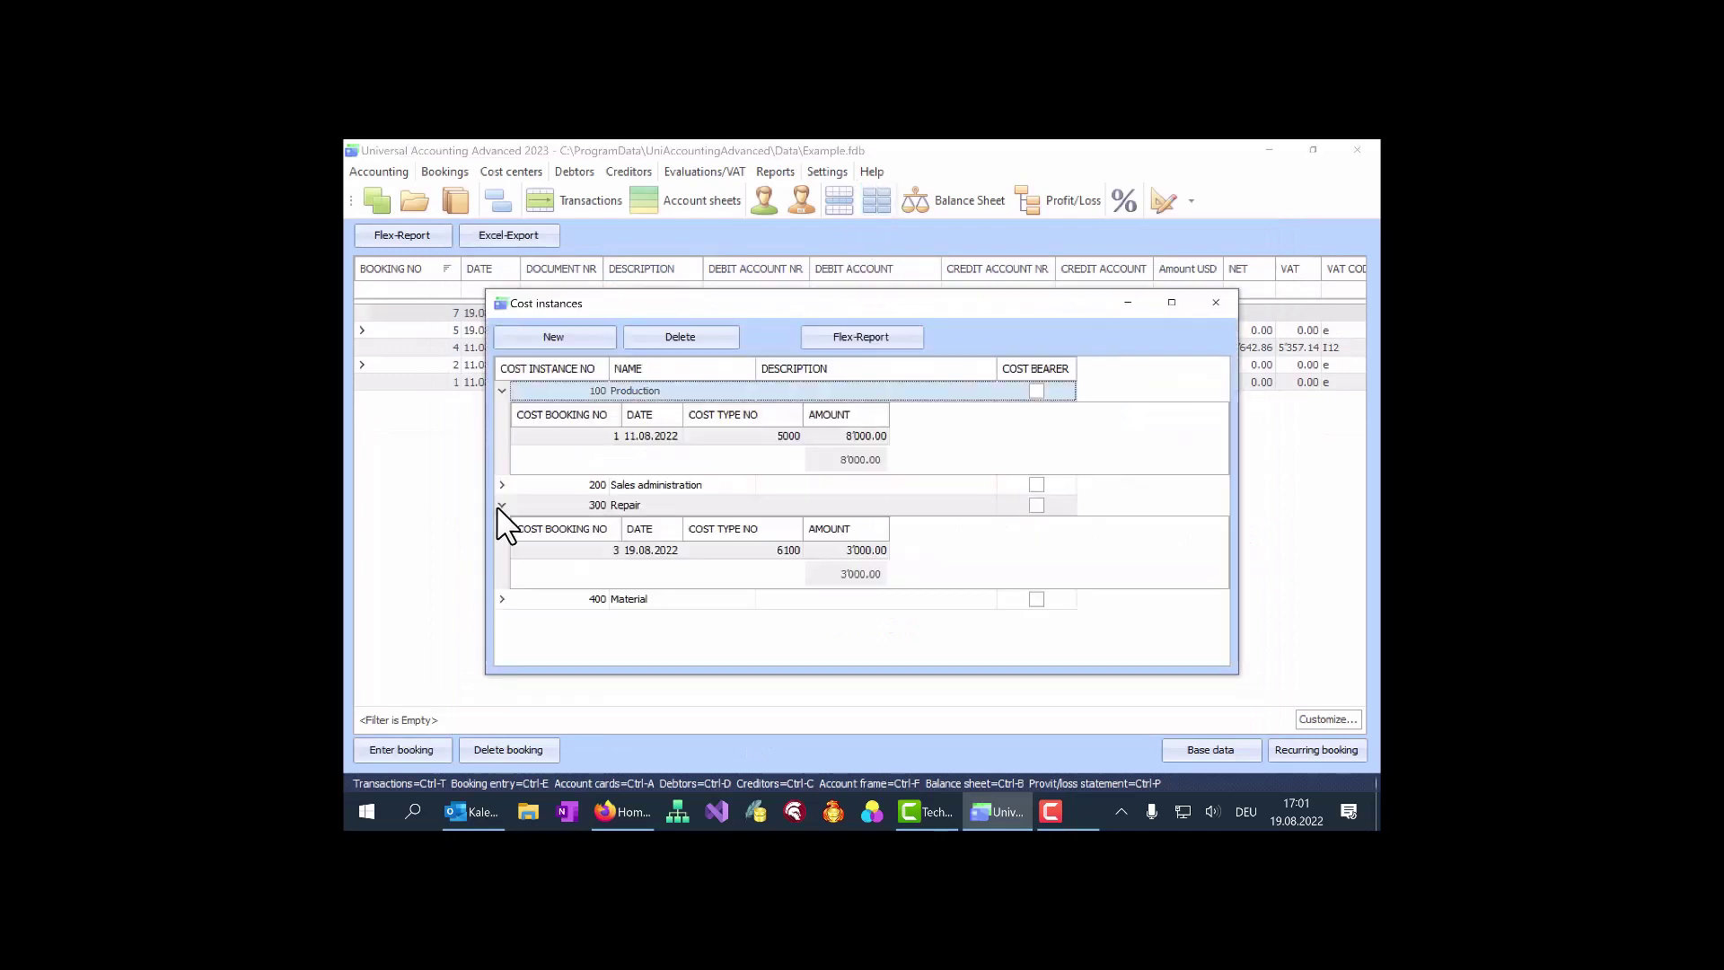
left_click(798, 559)
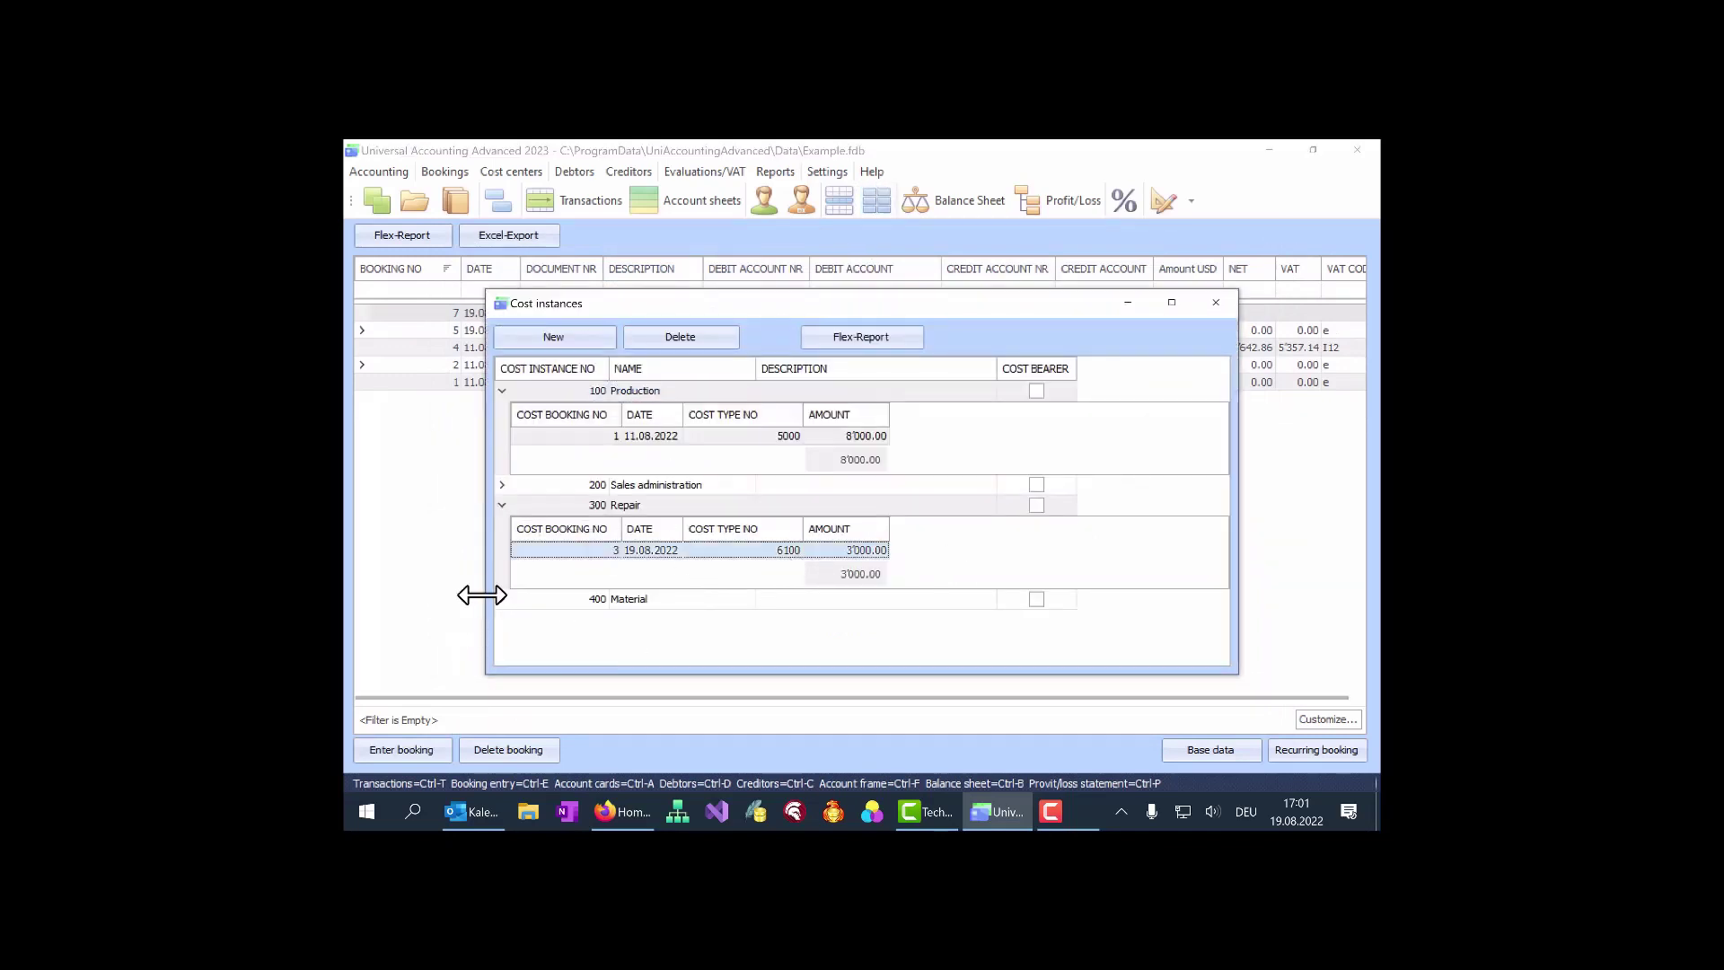
left_click(502, 599)
scroll(921, 503, "down", 1)
left_click(851, 554)
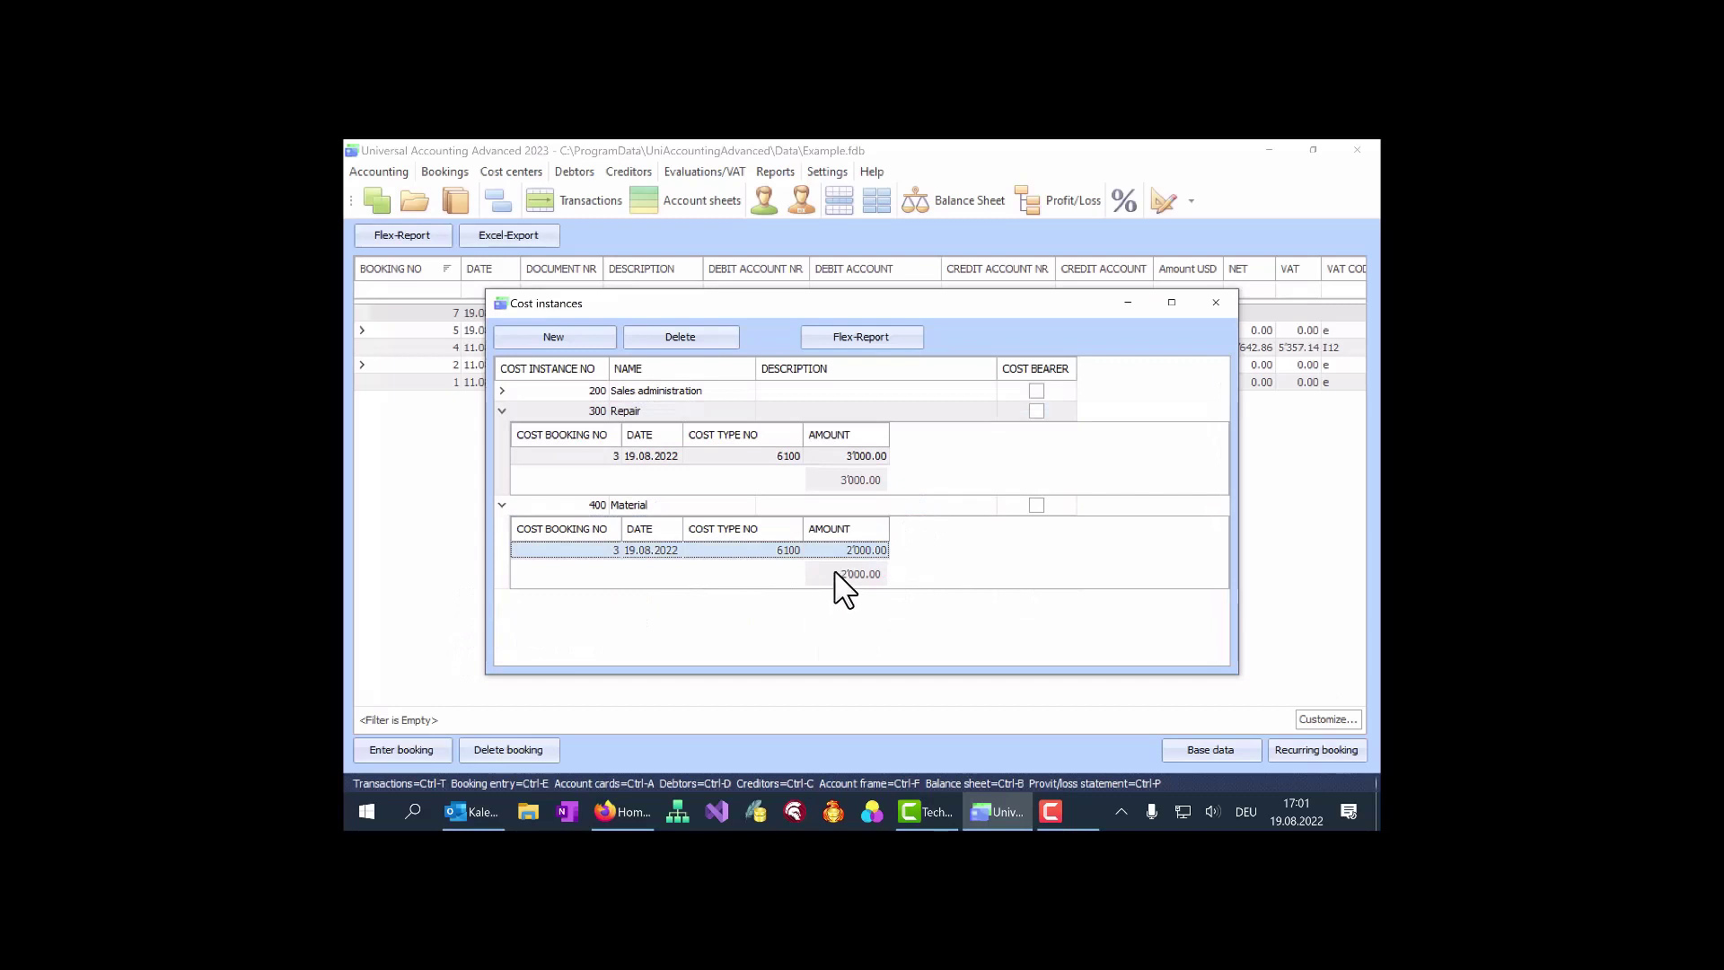
- Open the cost center accounting's operational accounting sheet and maximize it to review amounts by cost type and cost center
left_click(511, 171)
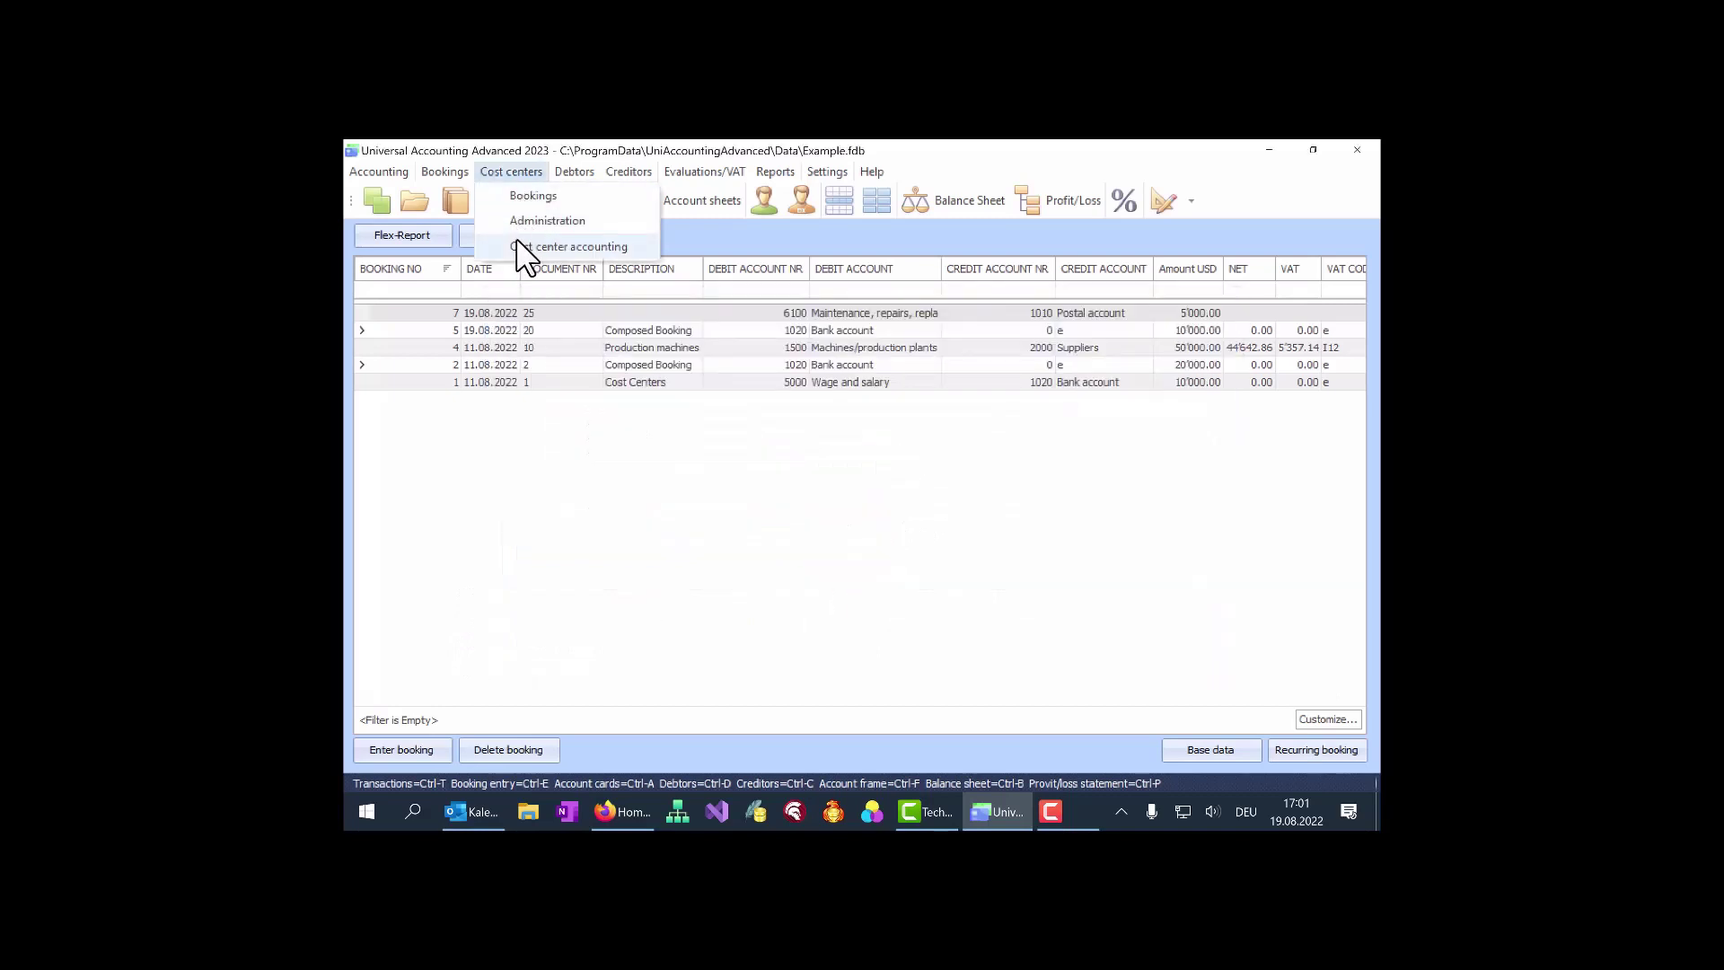
left_click(557, 246)
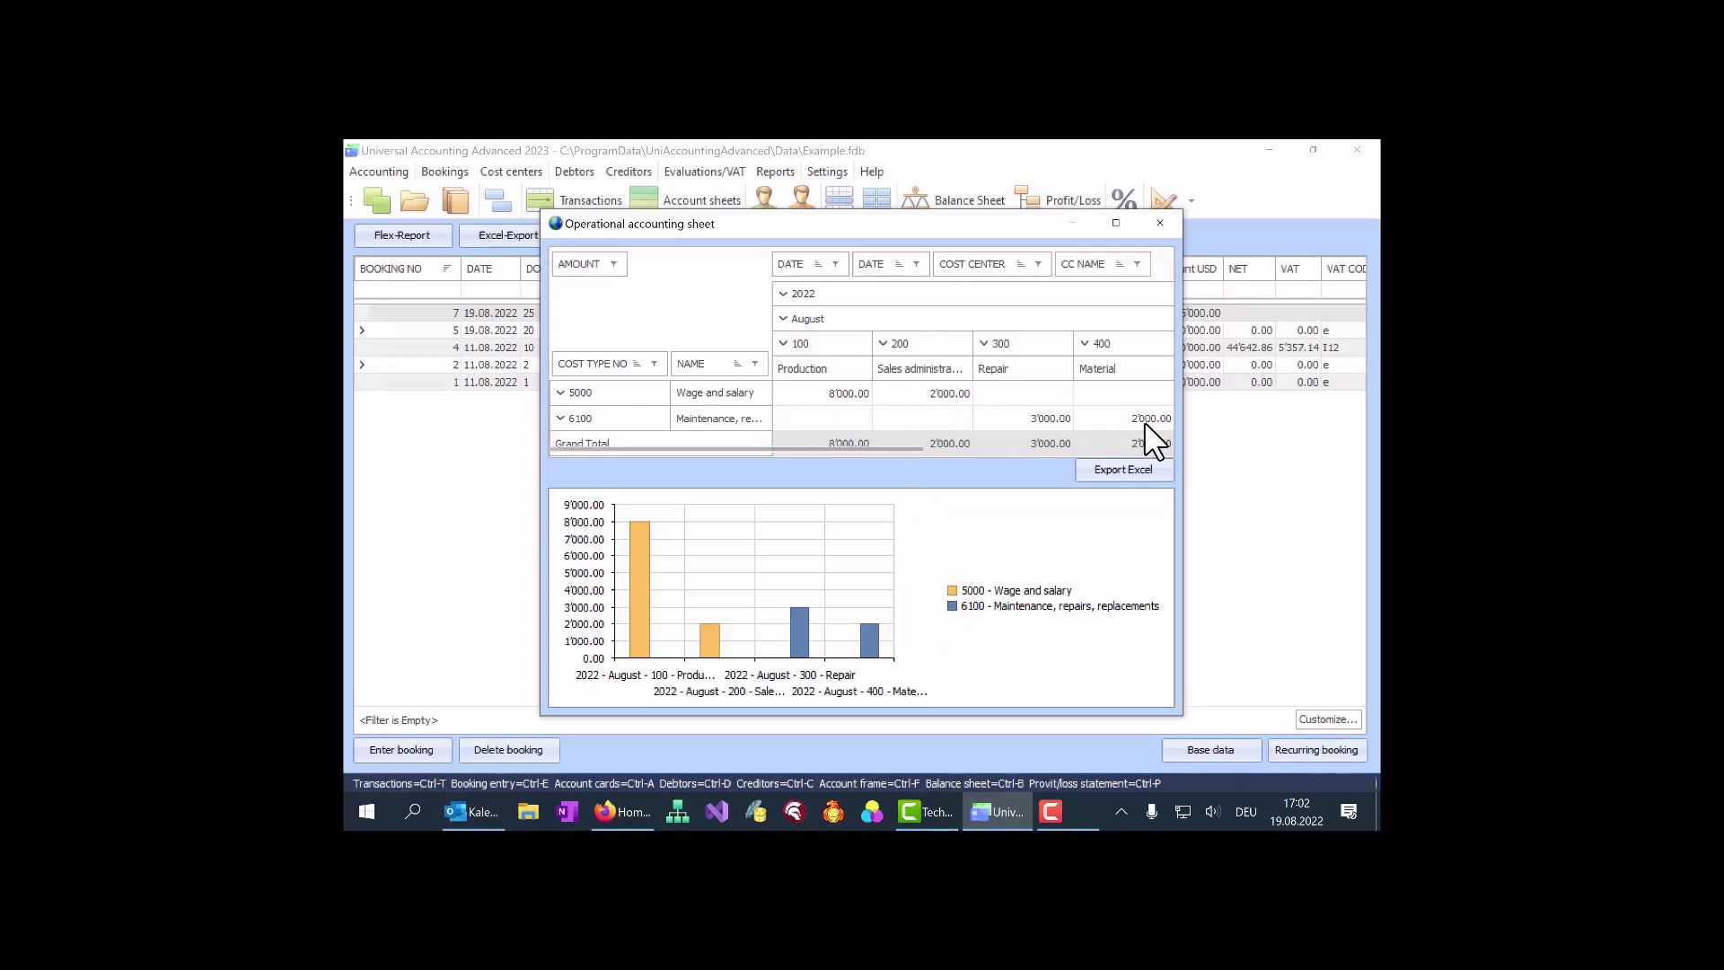
left_click(1116, 225)
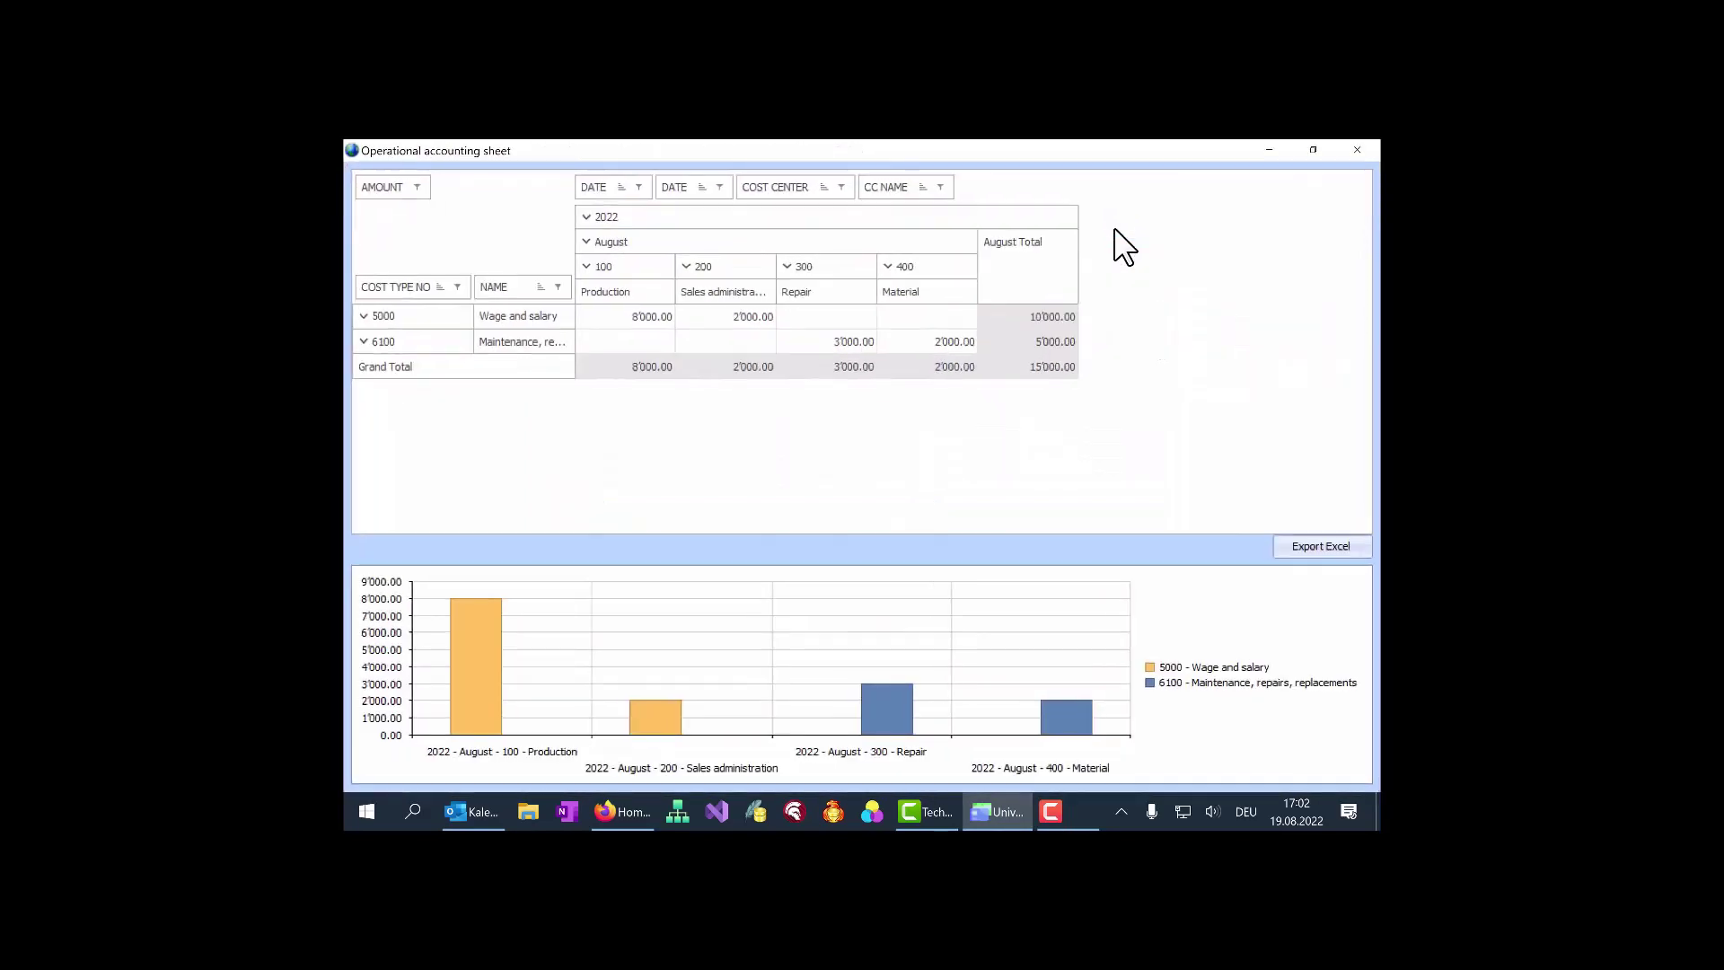